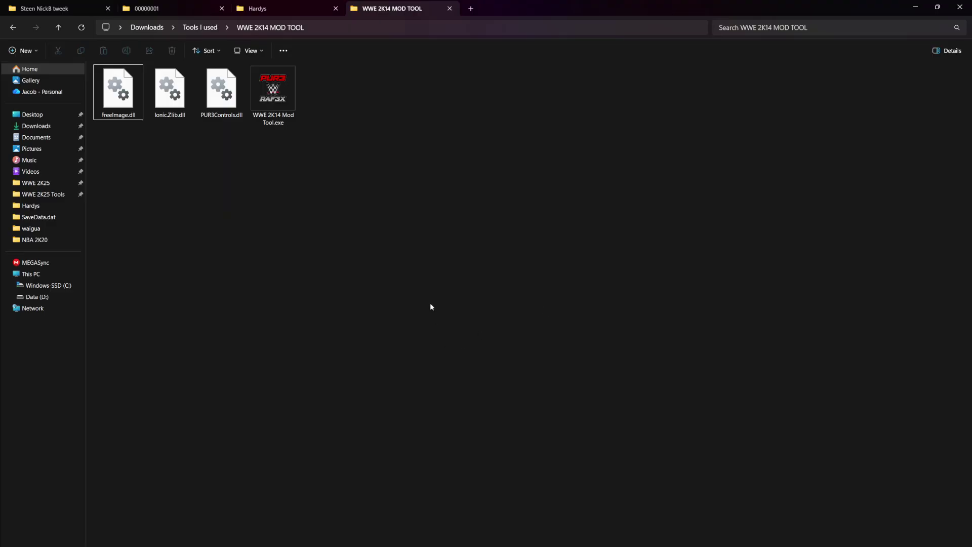
Step: Bring up the Horizon and X-Packer windows for a brief look and minimise both
left_click(339, 538)
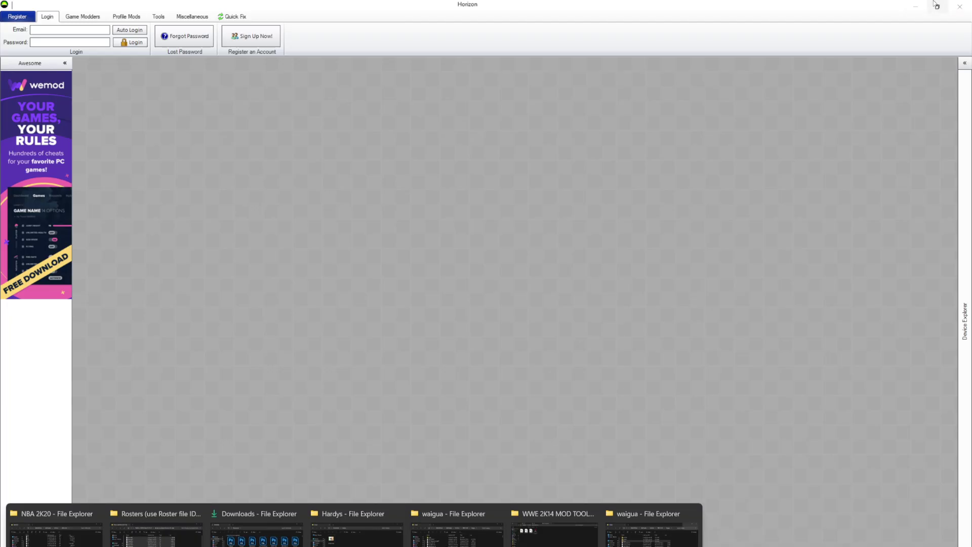
left_click(915, 7)
mouse_move(355, 546)
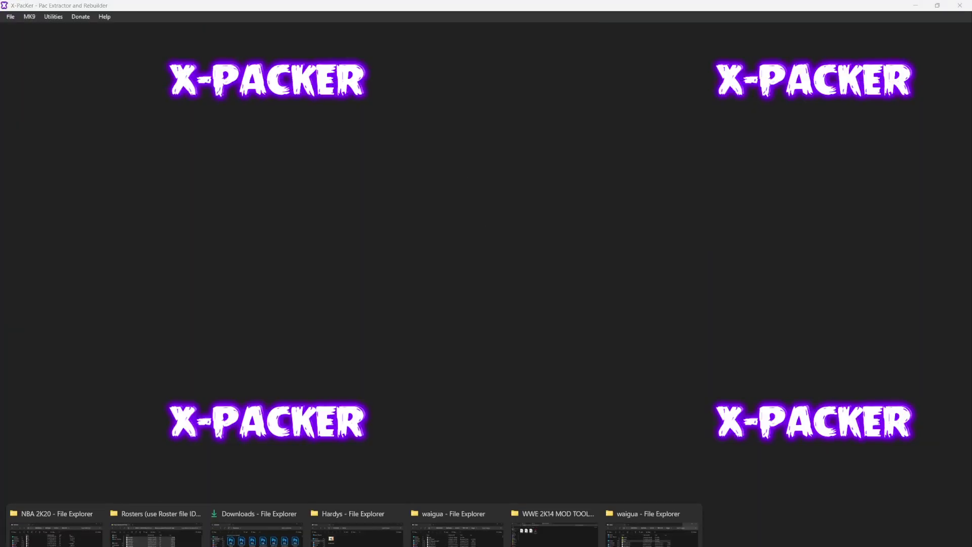
left_click(916, 6)
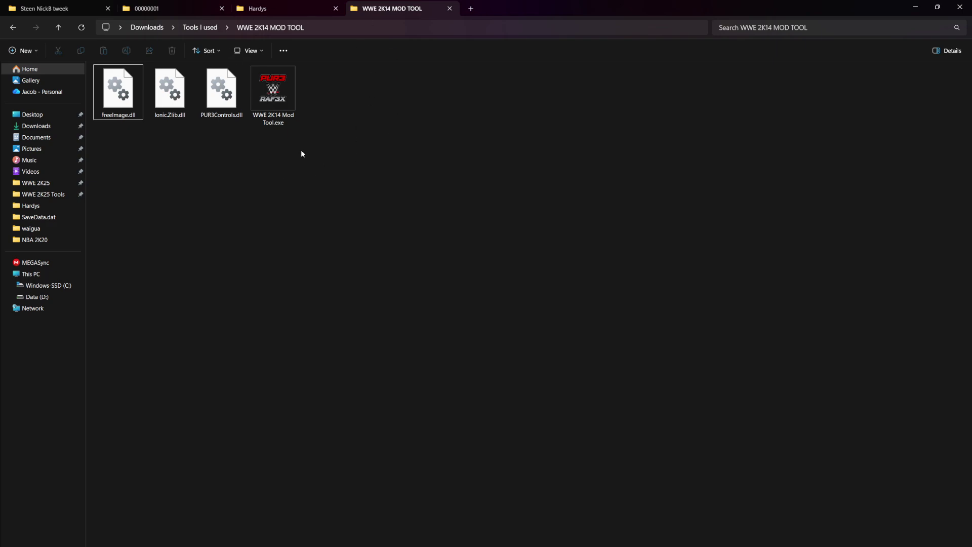
Step: Go to the Hardys download folder and select its SaveData.dat file
left_click(288, 7)
left_click(288, 9)
left_click(129, 100)
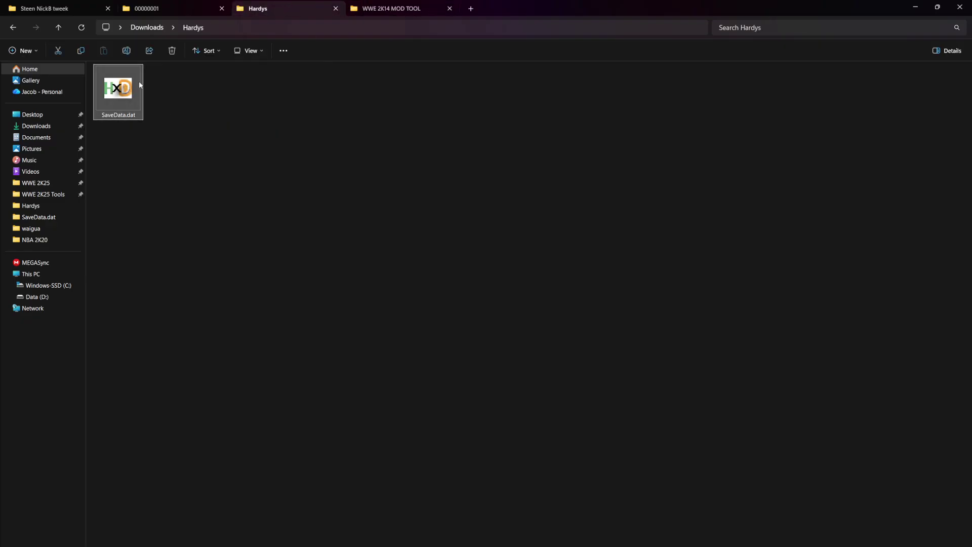
Step: Switch to the browser, open the smacktalks.org CAW Vault topic in a new tab and go to the topic's first page
key("alt+Tab")
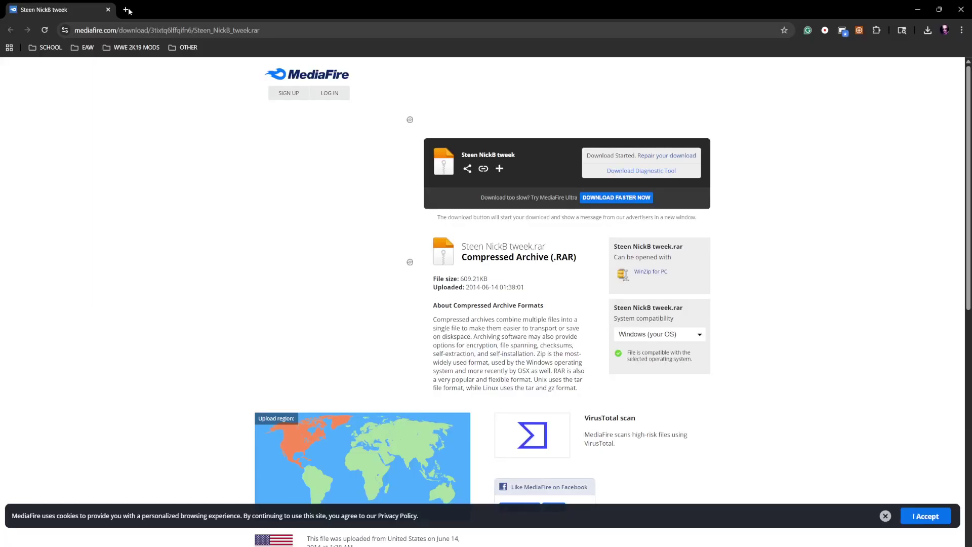
left_click(126, 10)
type("cas va")
key("Return")
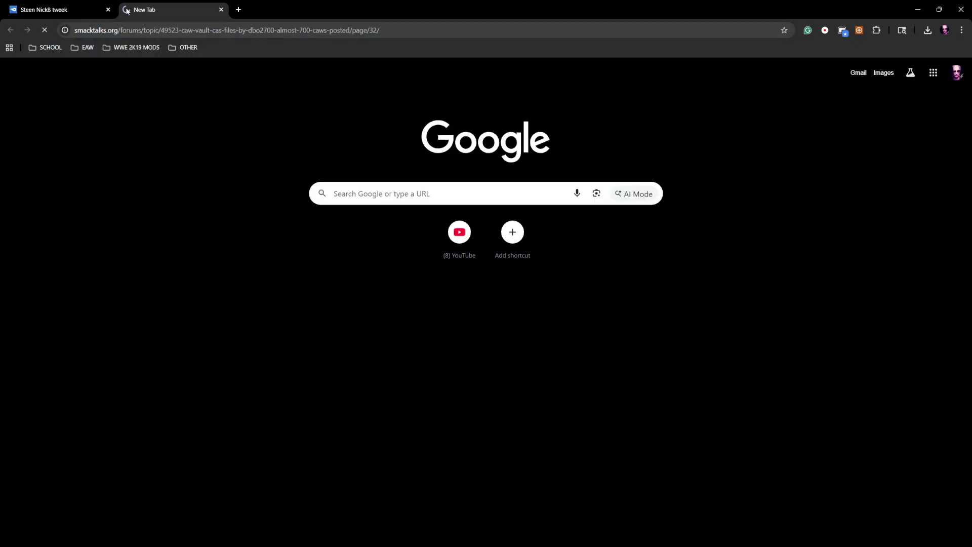
scroll(388, 297, "down", 20)
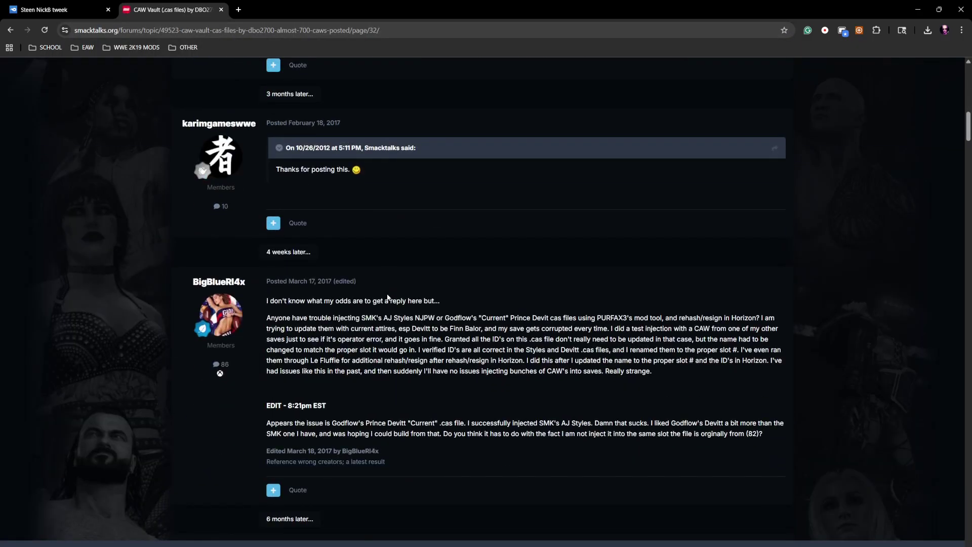
scroll(389, 297, "up", 18)
left_click(185, 218)
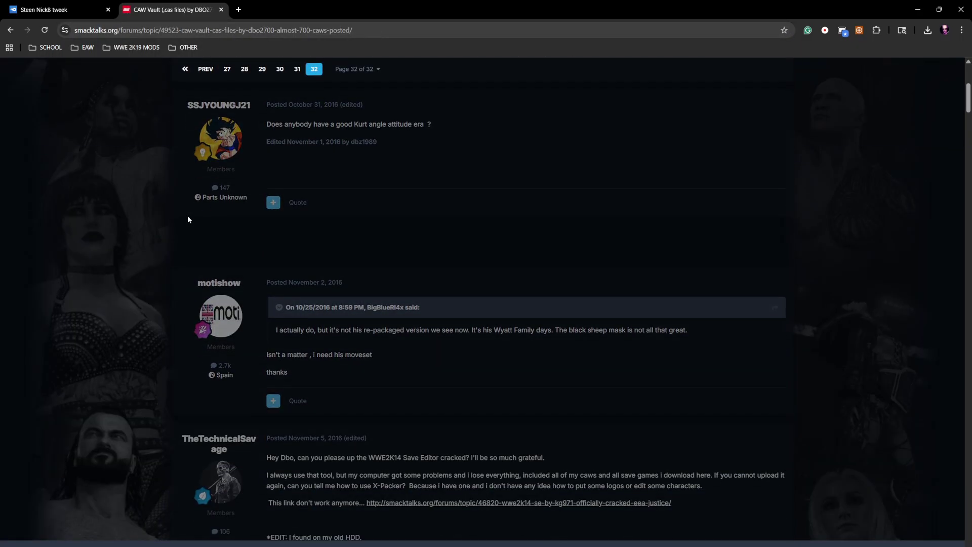
Step: Reveal the hidden download links of the first two entries in the Saves section of the forum post
scroll(211, 261, "down", 15)
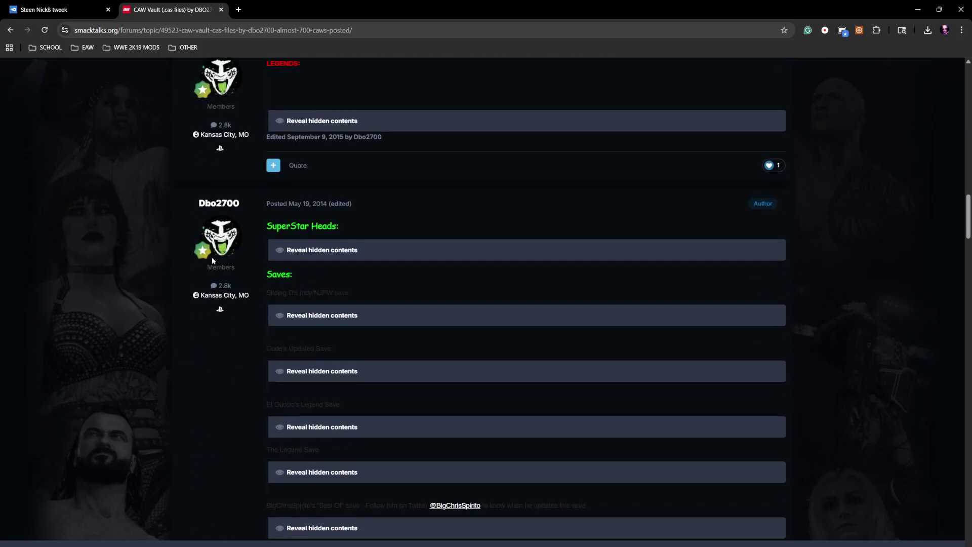
left_click(301, 277)
left_click(292, 367)
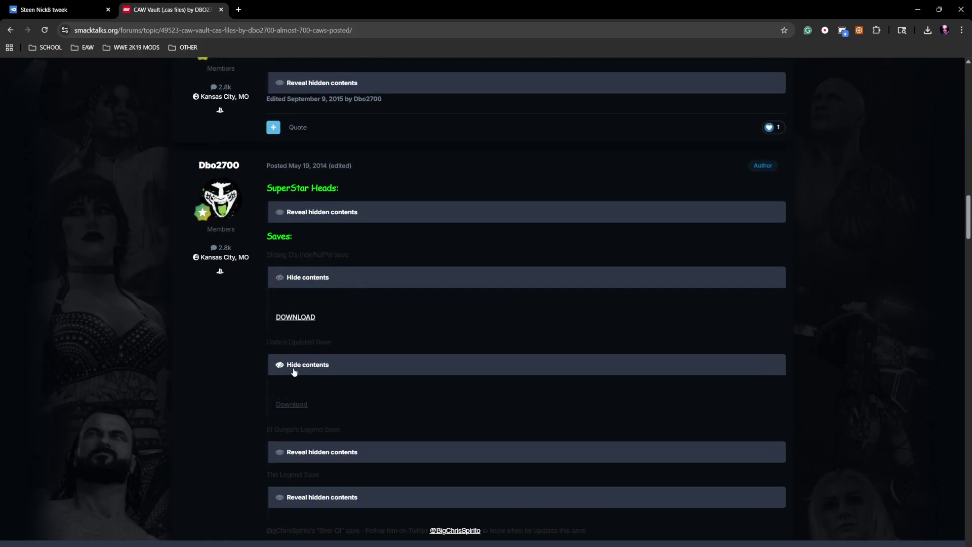
Step: Switch to File Explorer and look inside the SaveData.dat folder within Xenia Canary's 00000001 content folder
key("alt+Tab")
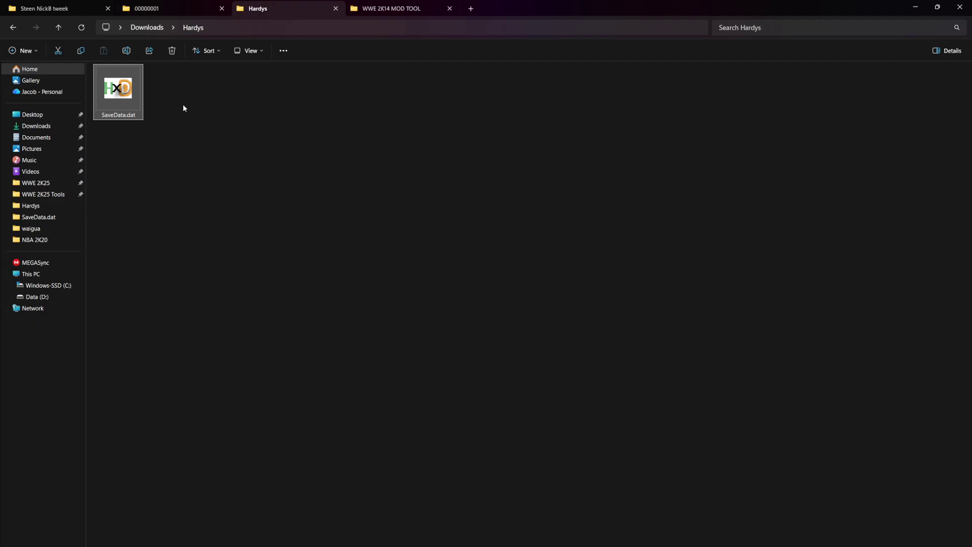
left_click(153, 9)
left_click(118, 91)
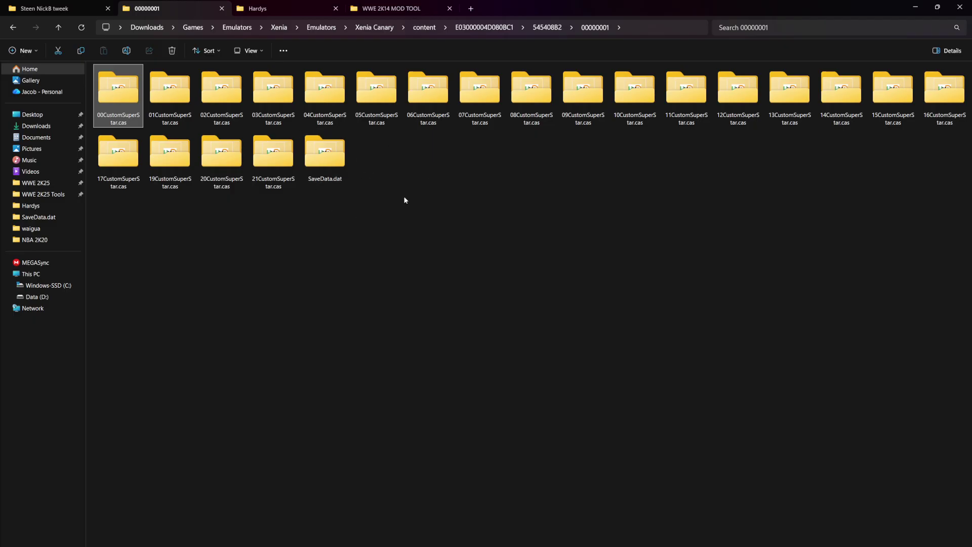
left_click(332, 177)
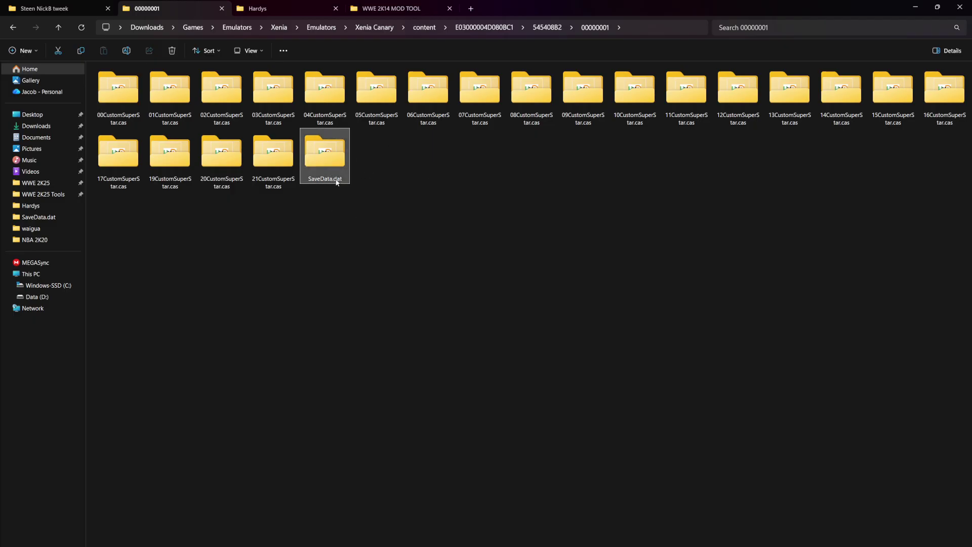
double_click(331, 159)
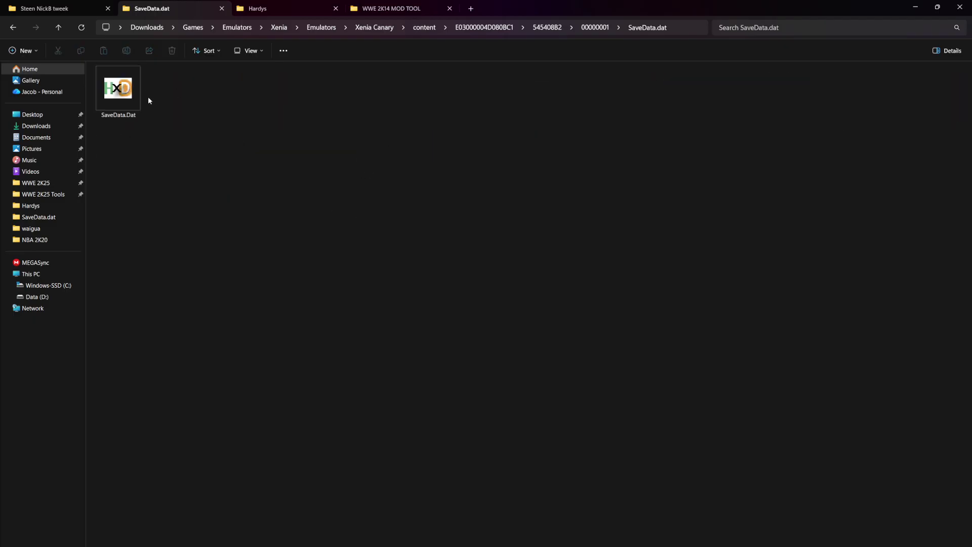
left_click(599, 30)
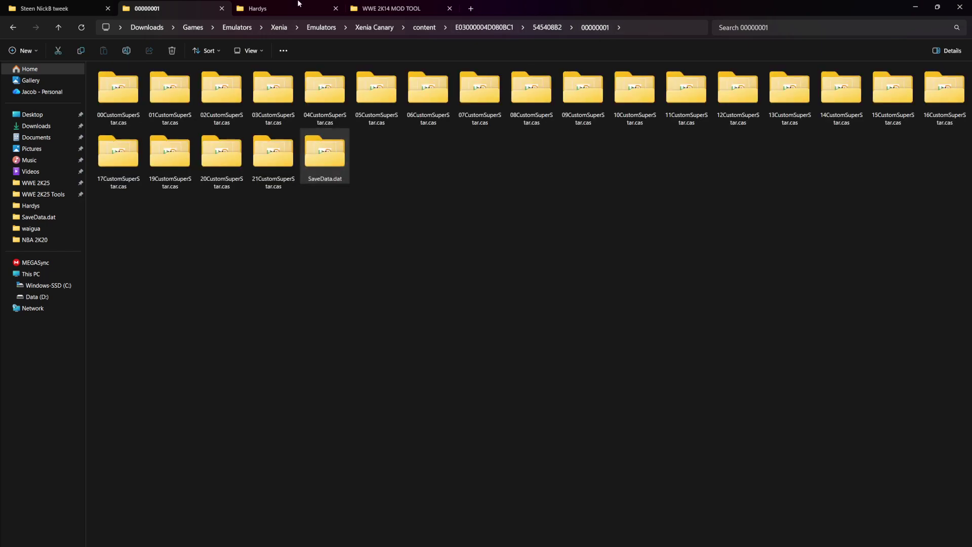
Step: Load the Hardys SaveData.dat into a reduced Horizon window and select the SaveData.Dat entry in the package contents
left_click(320, 14)
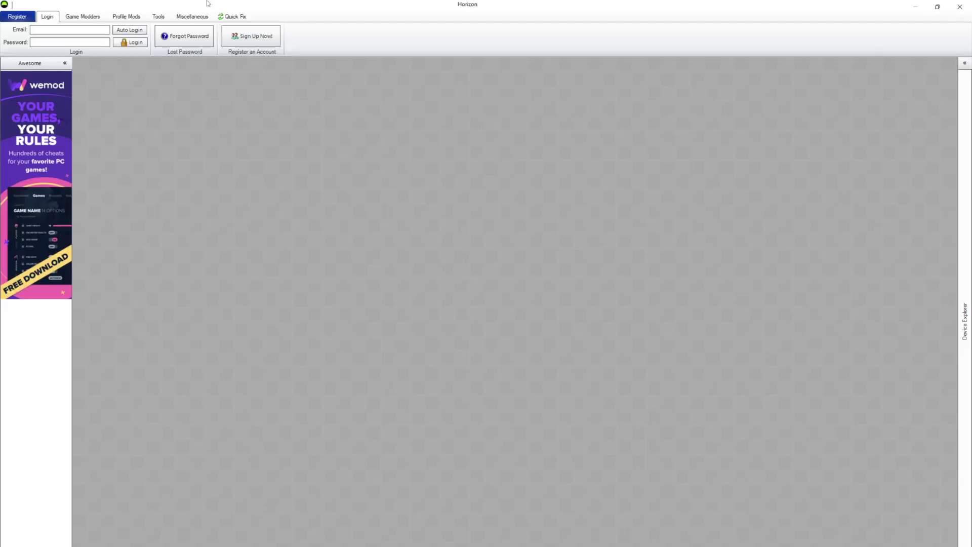
left_click_drag(210, 3, 409, 123)
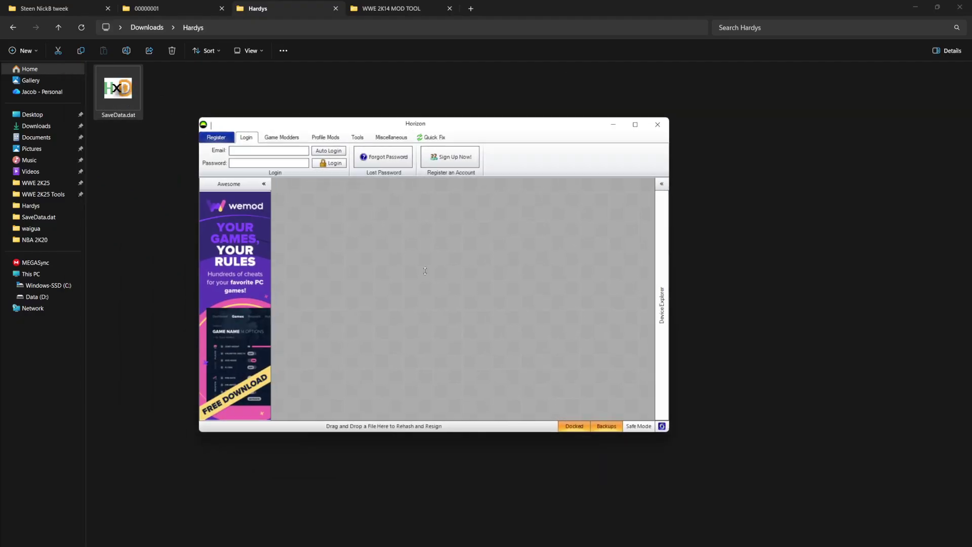
left_click(523, 259)
left_click(445, 281)
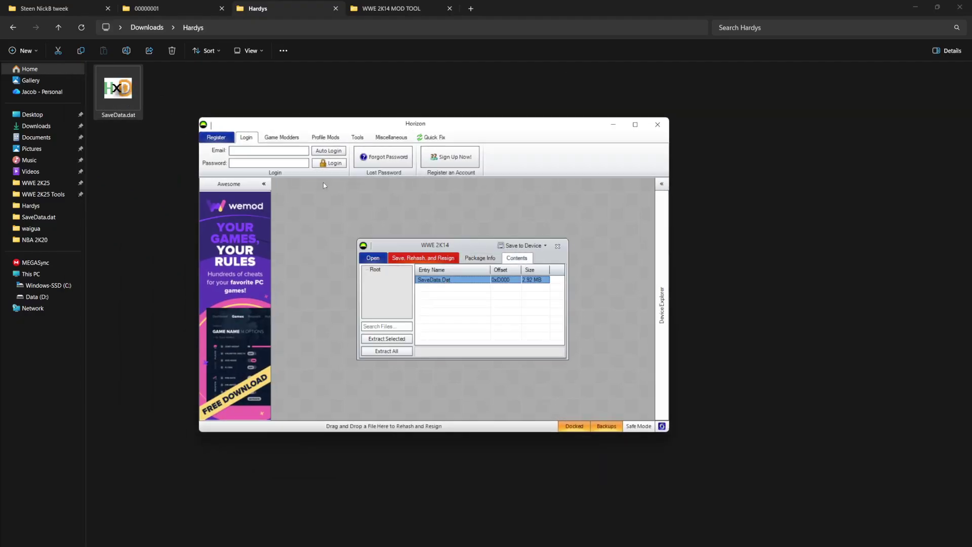
Step: Return to the Xenia 00000001 folder and reopen its SaveData.dat folder to show the extracted save file
left_click(135, 7)
double_click(319, 158)
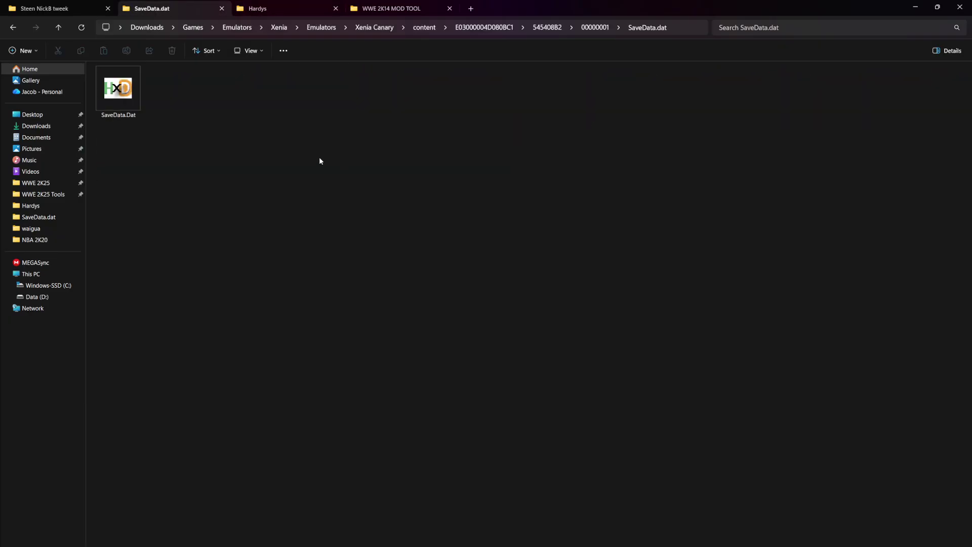
left_click(596, 28)
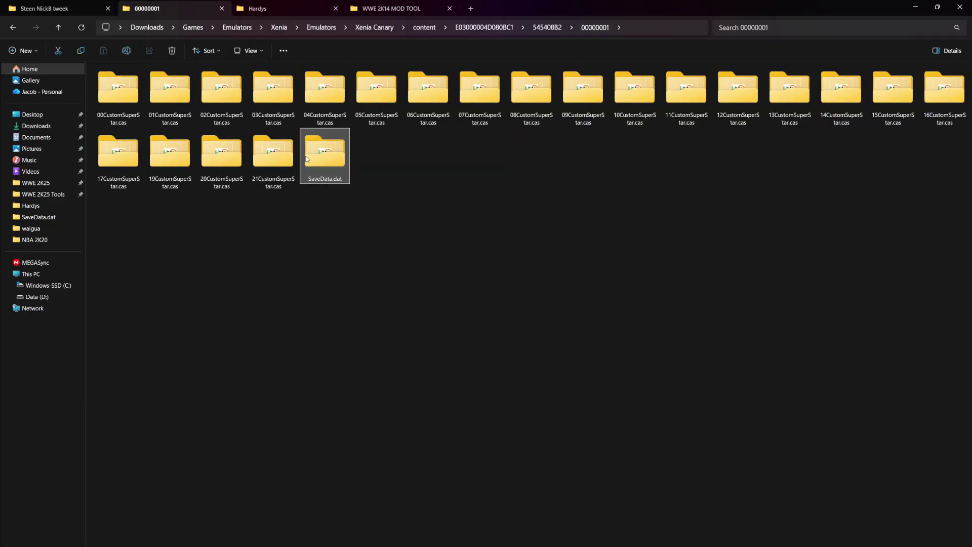
double_click(314, 156)
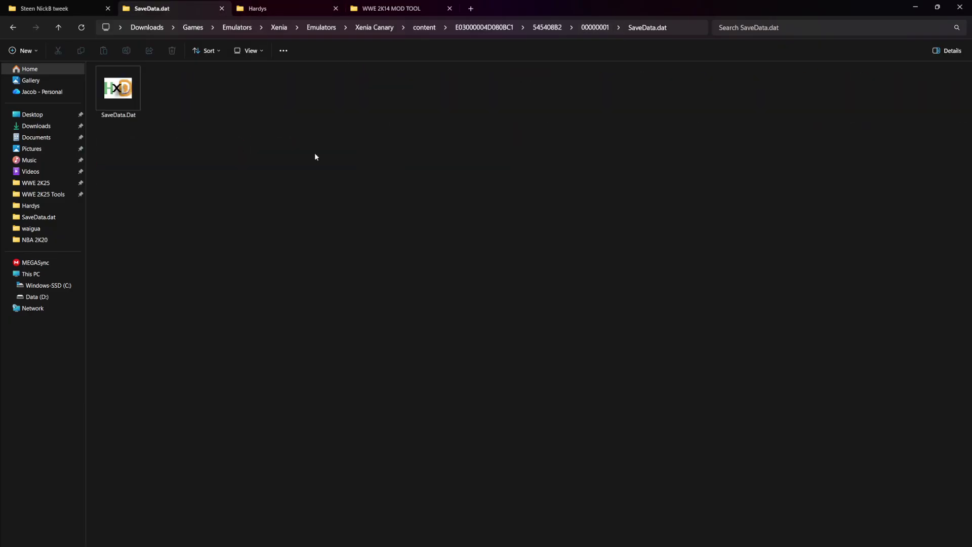
Step: Look through the WWE 2K14 MOD TOOL, Hardys and Steen NickB tweek folders to compare the needed files
left_click(388, 8)
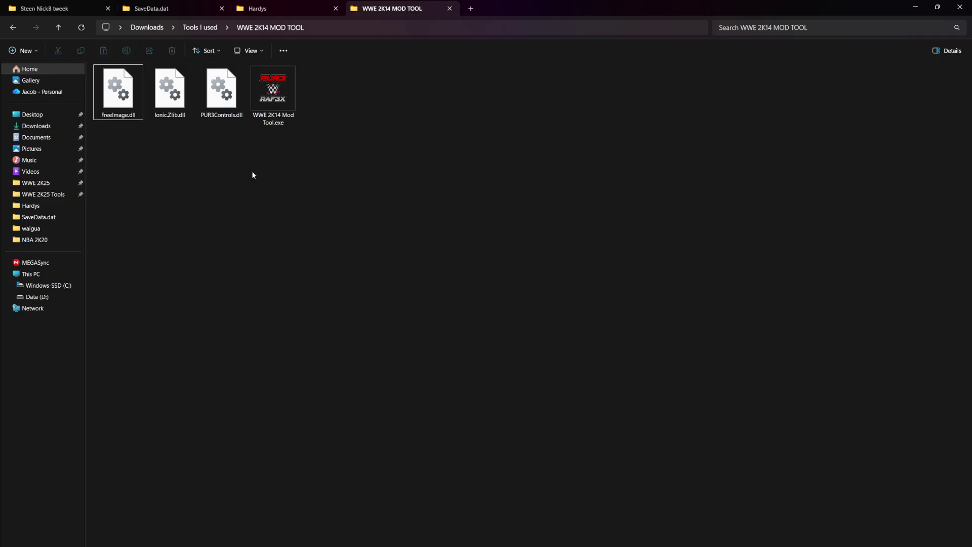
left_click(263, 8)
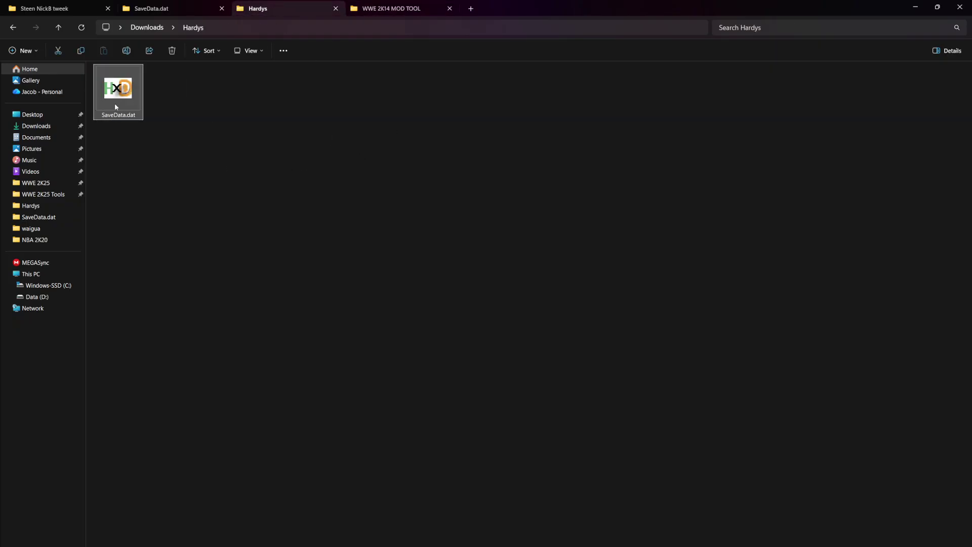
left_click(60, 9)
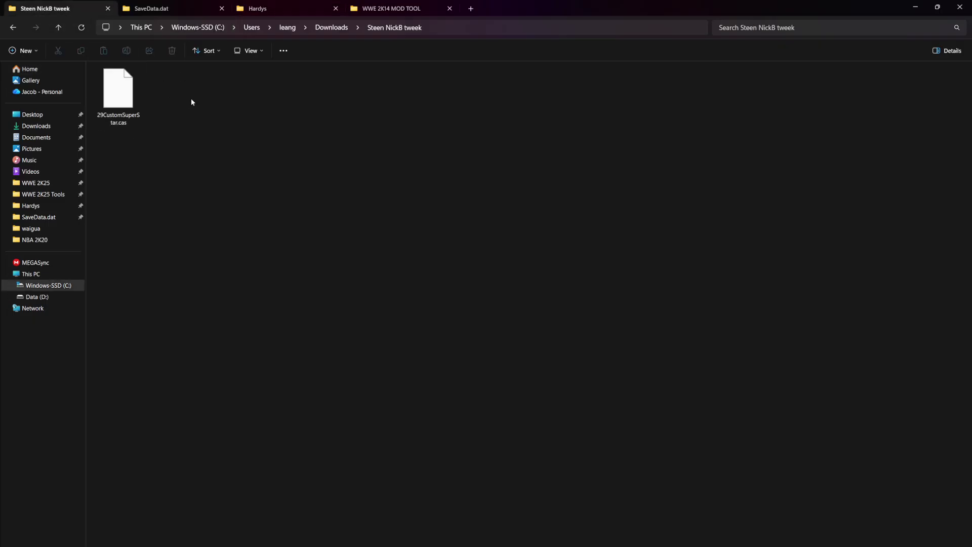
left_click(287, 4)
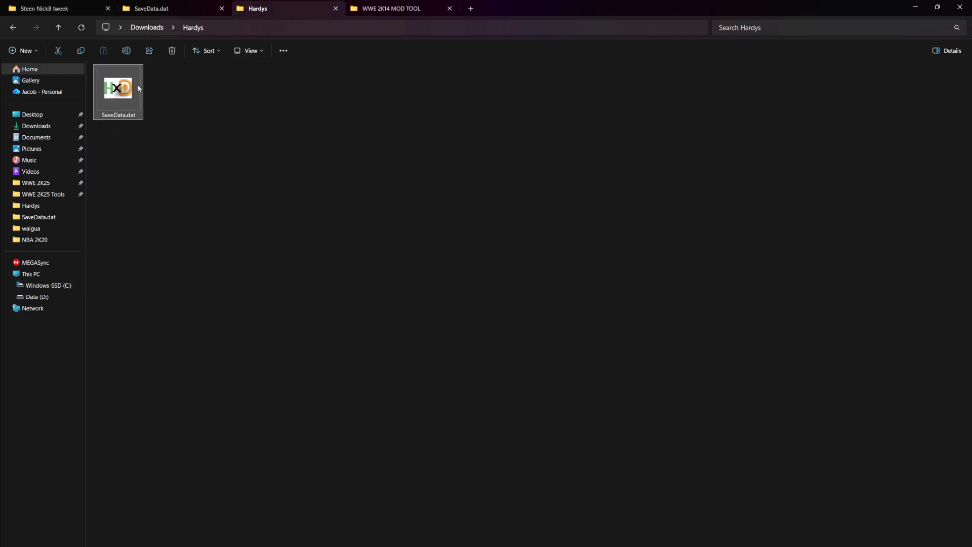
Step: Launch the WWE 2K14 Mod Tool and try to open the extracted SaveData.Dat from the Xenia folder using its copied path
left_click(411, 8)
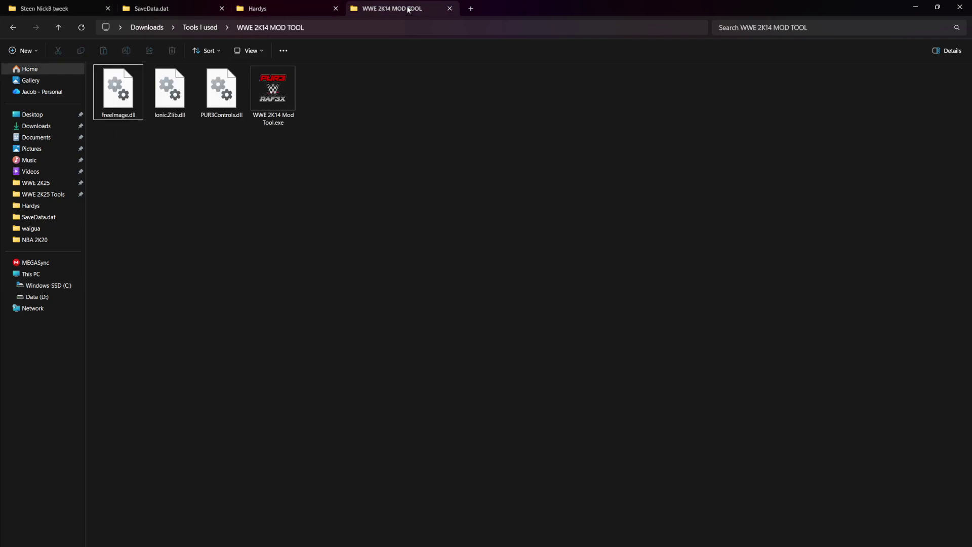
double_click(276, 110)
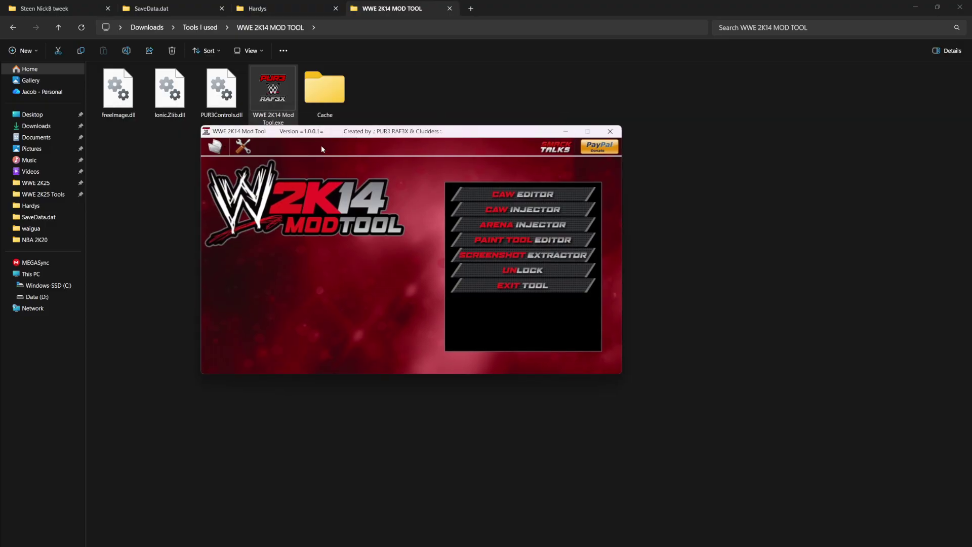
left_click(225, 148)
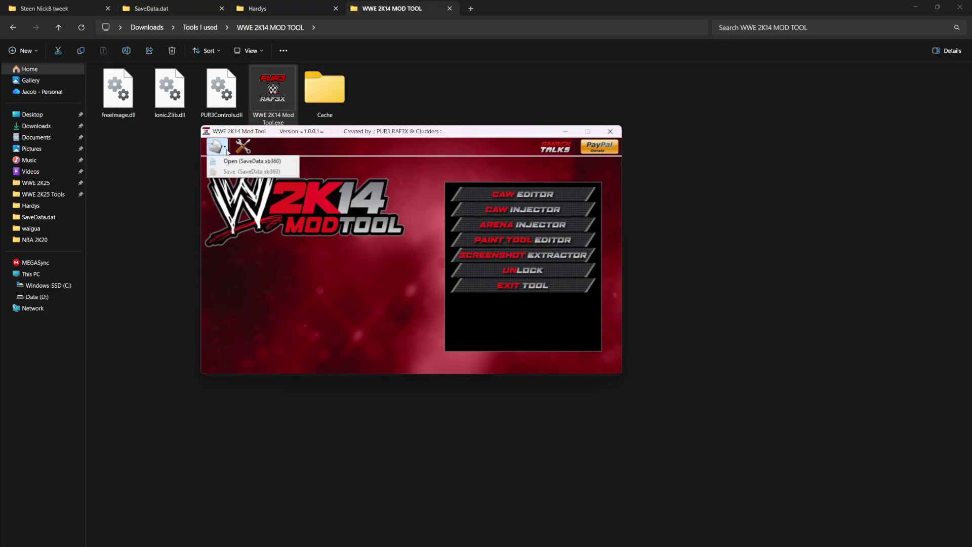
left_click(233, 160)
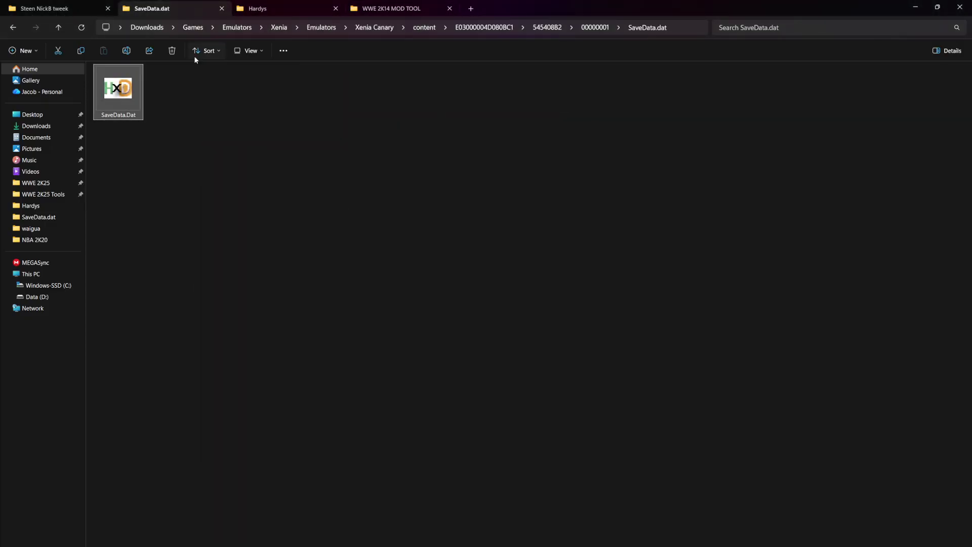
key("ctrl+shift+c")
key("alt+Tab")
key("ctrl+v")
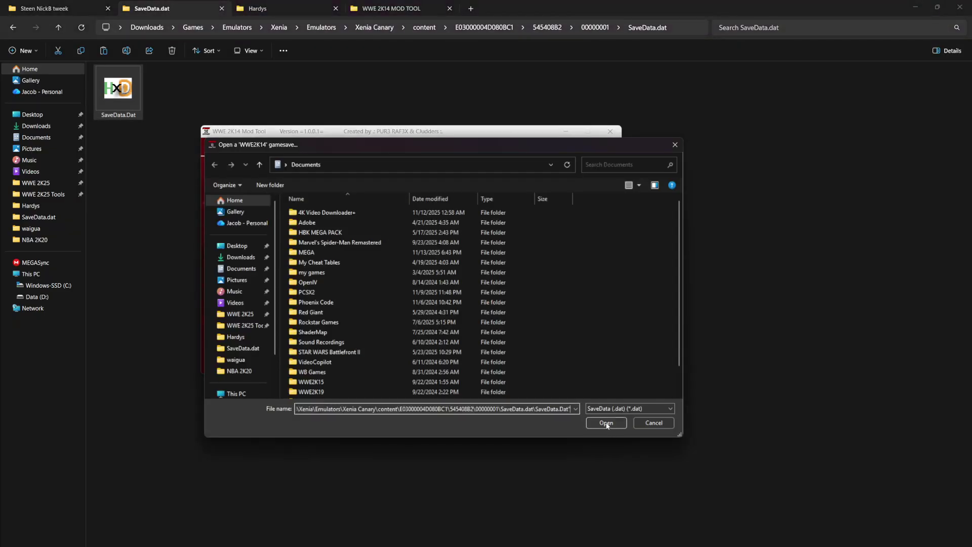
left_click(606, 423)
left_click(499, 330)
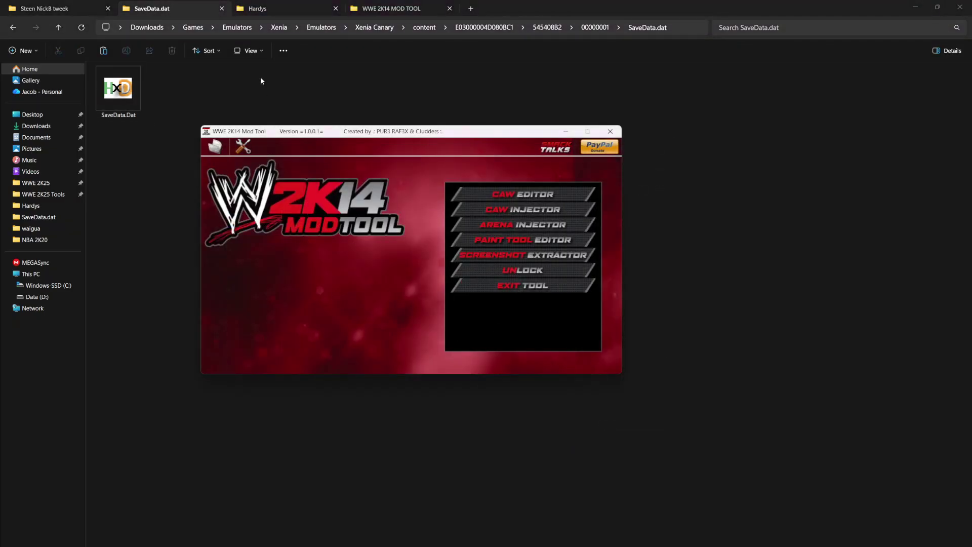
Step: Open the SaveData.dat from Downloads\Hardys in the mod tool and return to the Hardys folder
left_click(256, 8)
key("alt+Tab")
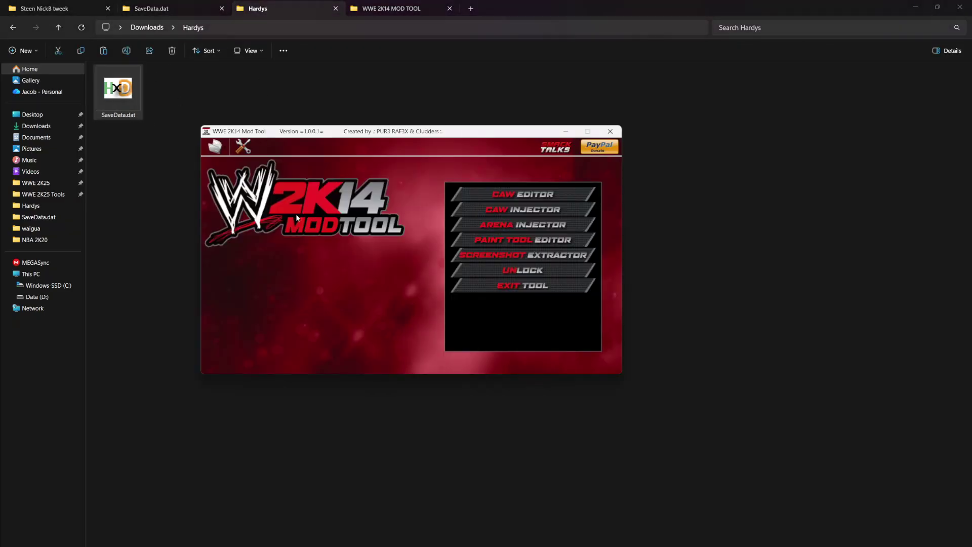
left_click(214, 146)
left_click(256, 160)
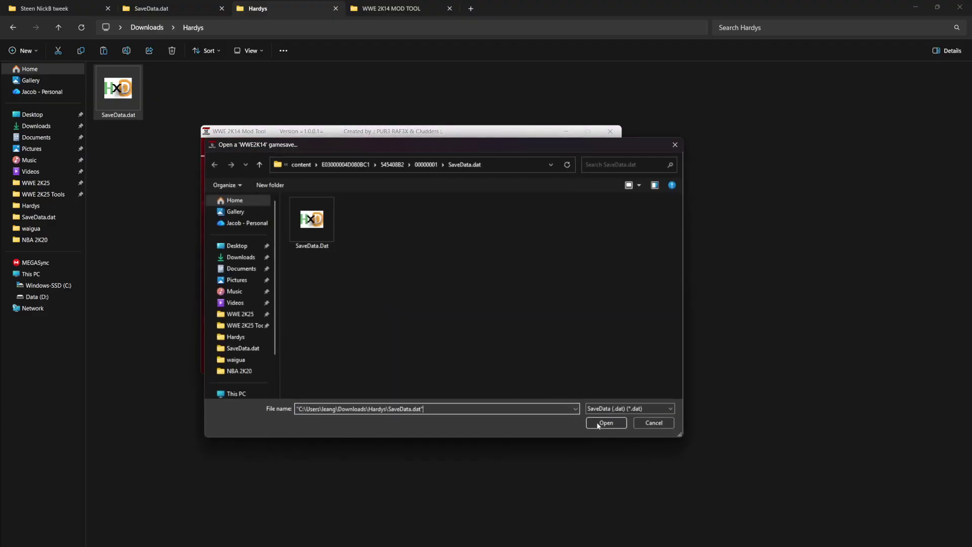
left_click(603, 424)
left_click(188, 5)
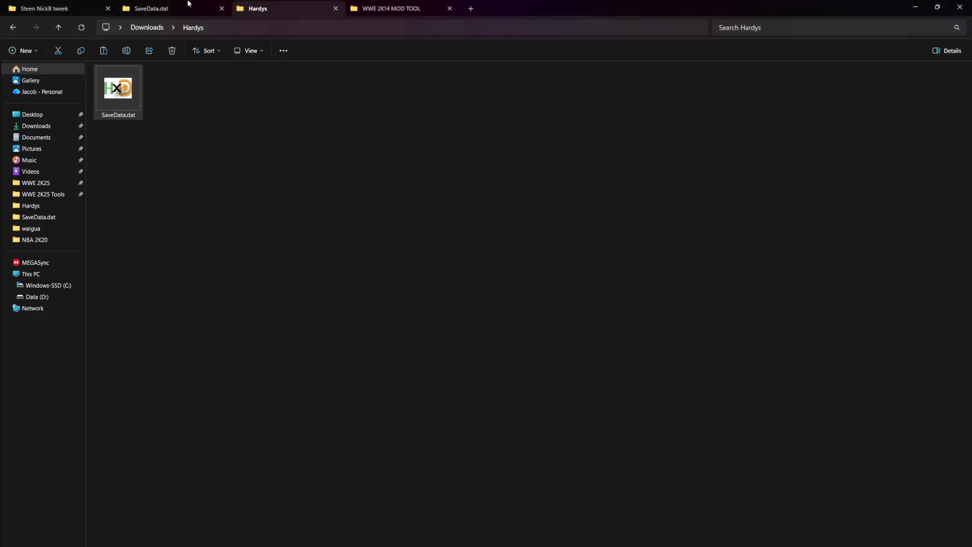
left_click(305, 10)
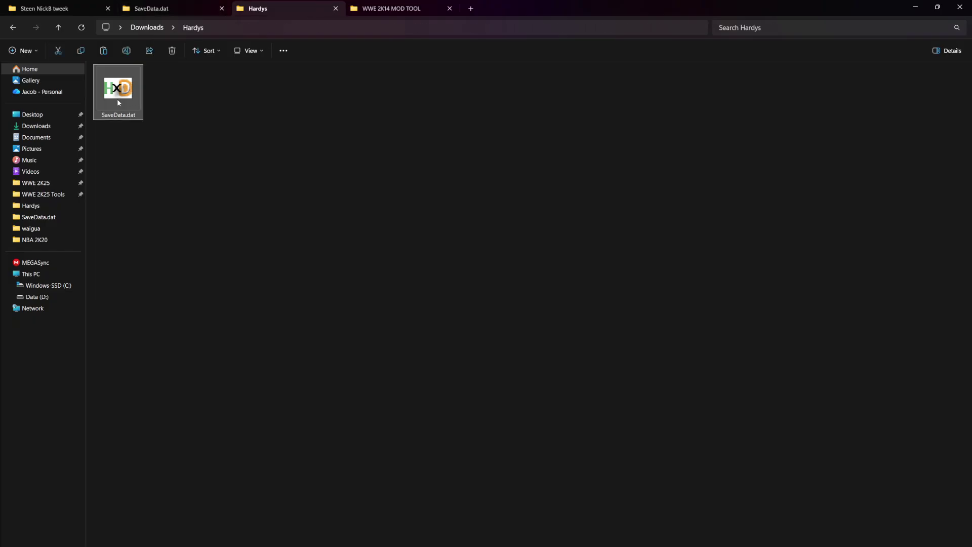
Step: Open the CAW Injector in the WWE 2K14 Mod Tool and look through its list of superstar slots
key("alt+Tab")
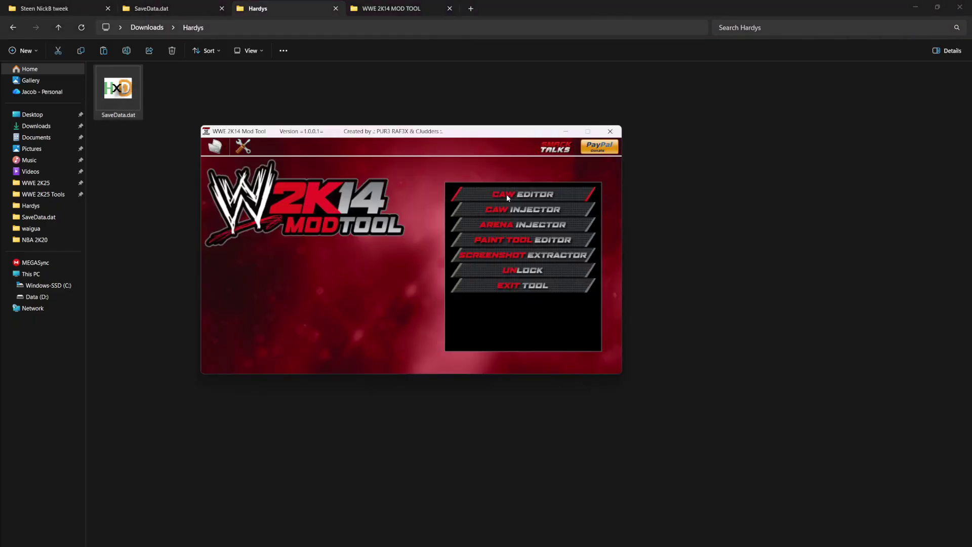
left_click(520, 210)
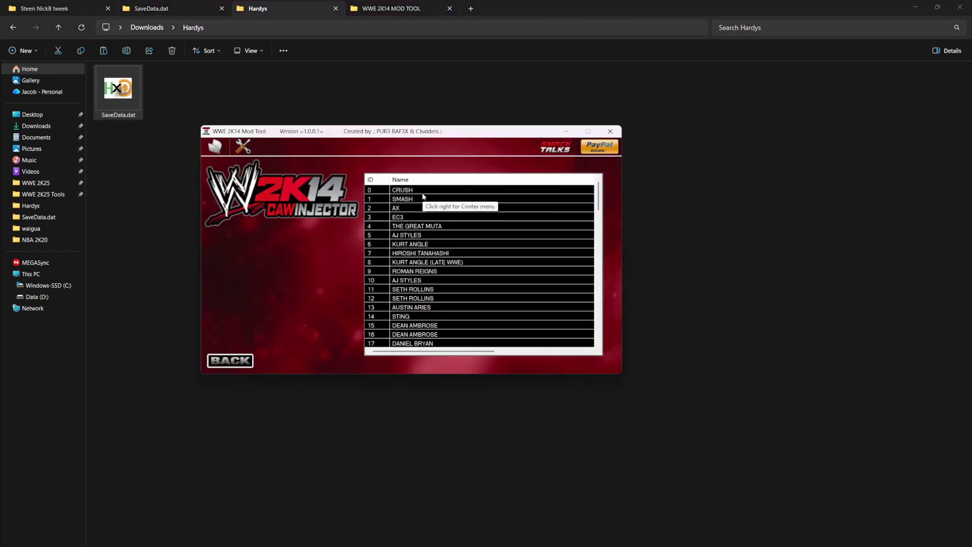
scroll(432, 249, "down", 2)
scroll(432, 249, "down", 6)
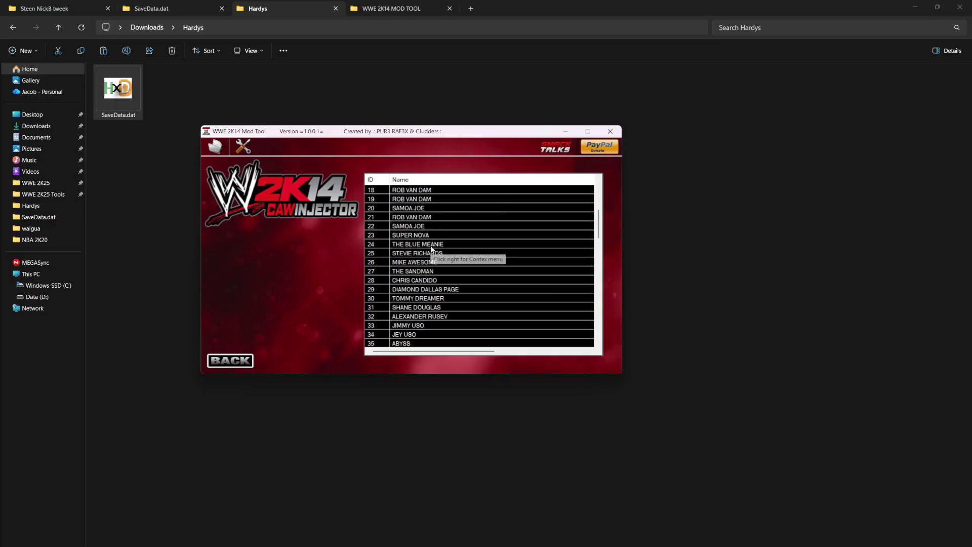
scroll(432, 248, "up", 8)
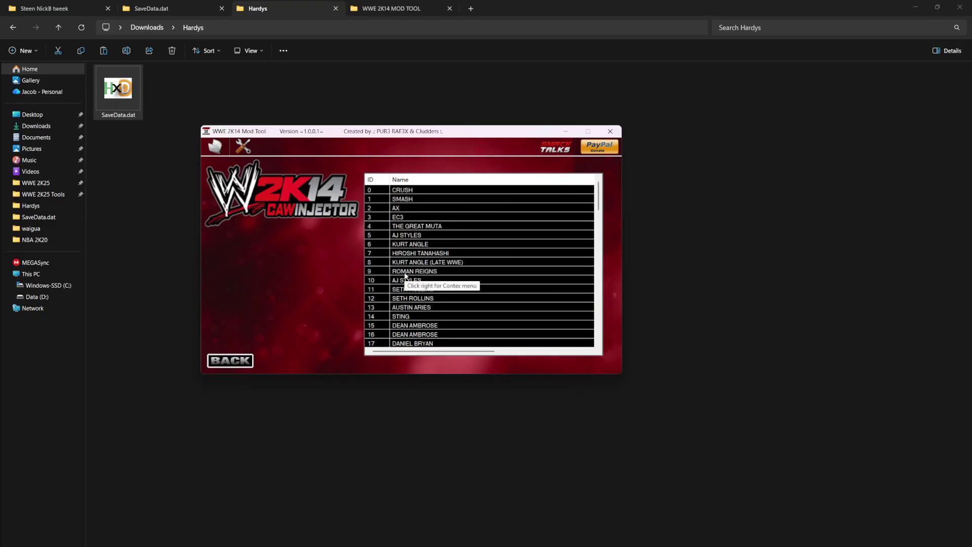
scroll(436, 293, "down", 5)
scroll(436, 293, "up", 5)
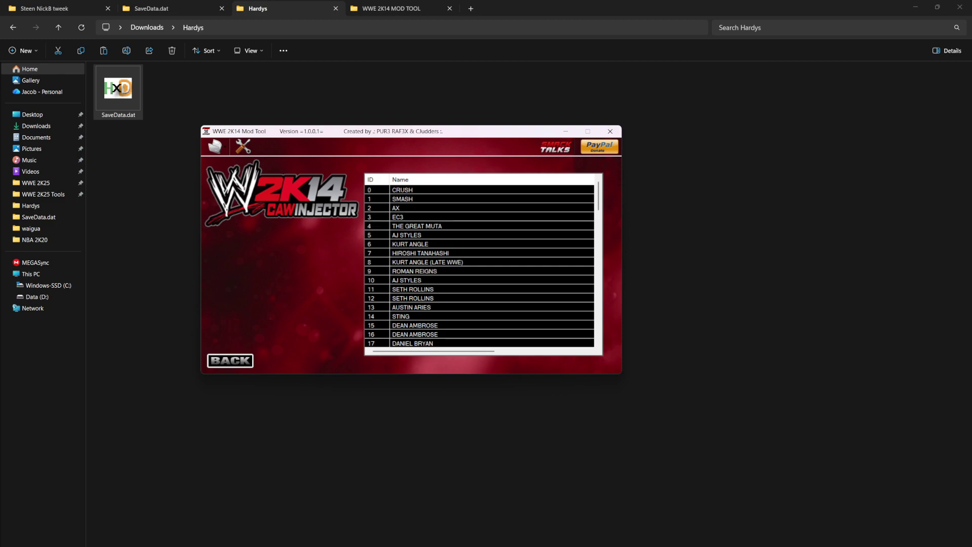
Step: Launch X-PacKer and show the Xenia SaveData.dat folder that holds the extracted save
key("super")
type("xpack")
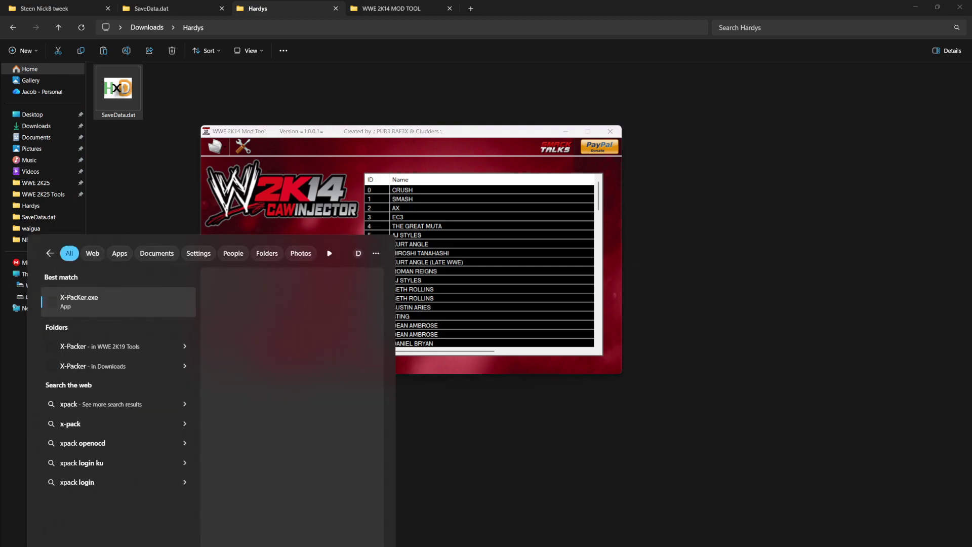
key("Return")
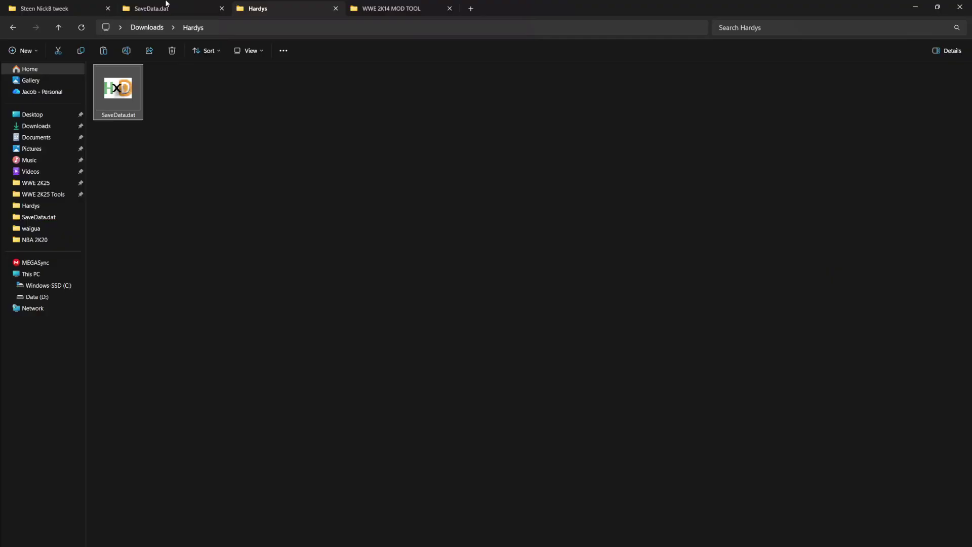
left_click(167, 3)
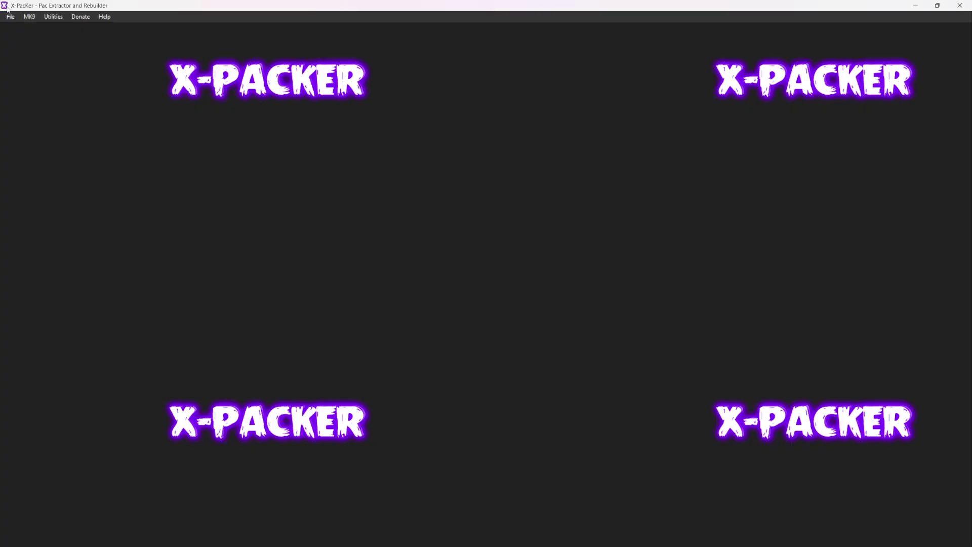
Step: Load the Xenia SaveData.Dat in X-PacKer as WWE 2K14 extracted Xbox 360 save CAW info and check slot 18
left_click(12, 18)
mouse_move(26, 27)
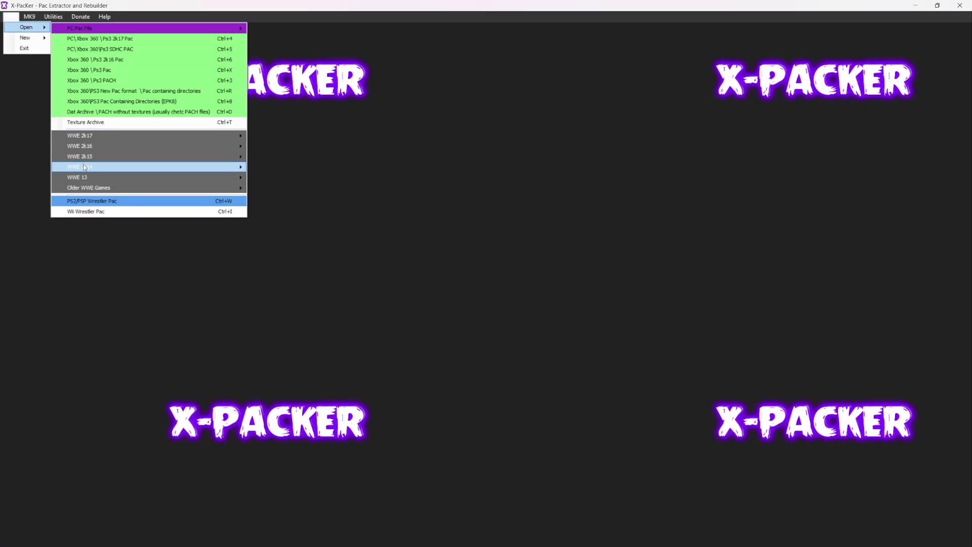
mouse_move(85, 167)
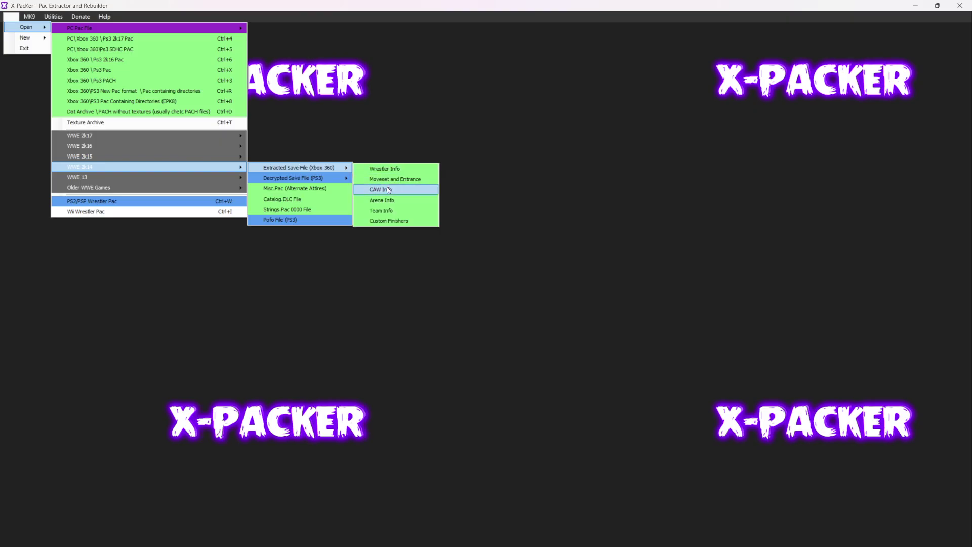
left_click(11, 17)
left_click(11, 17)
left_click(11, 17)
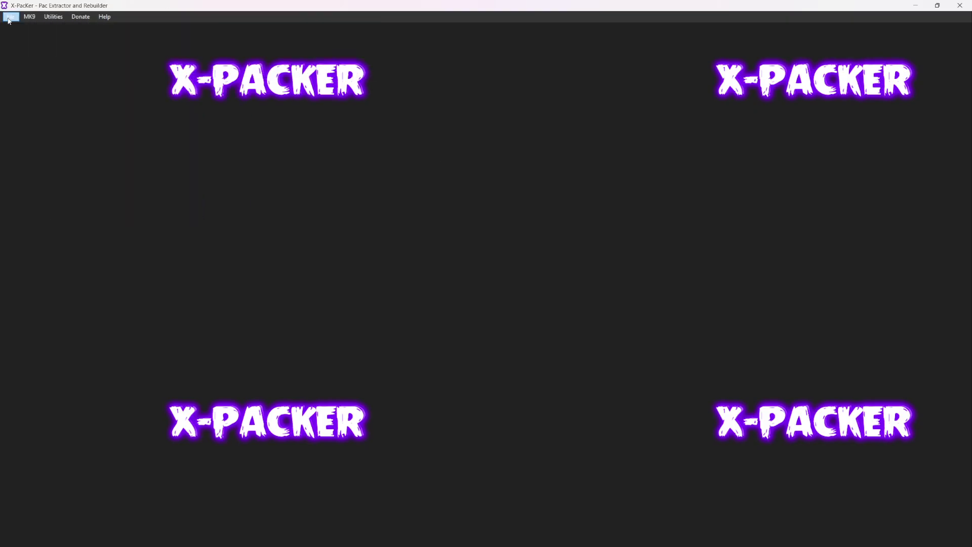
left_click(11, 17)
mouse_move(20, 27)
mouse_move(103, 169)
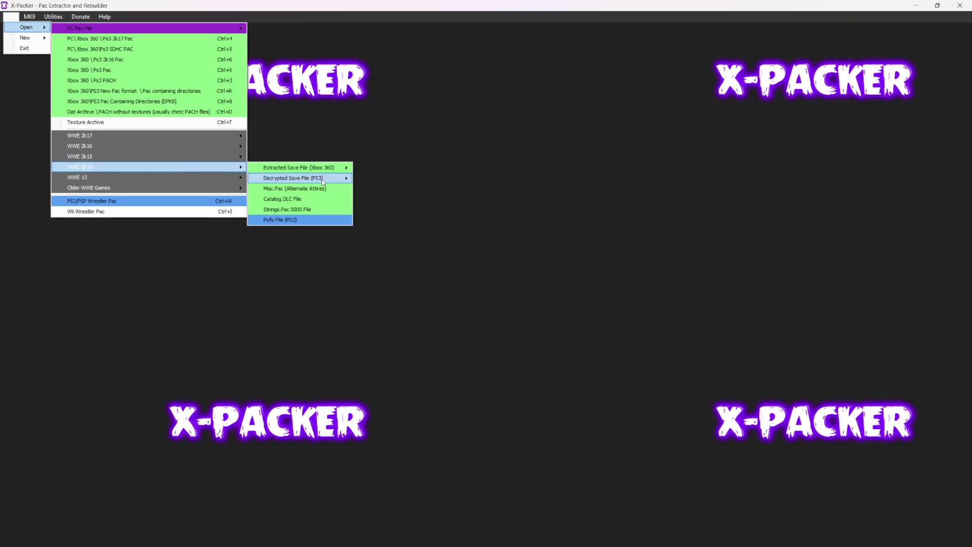
mouse_move(310, 168)
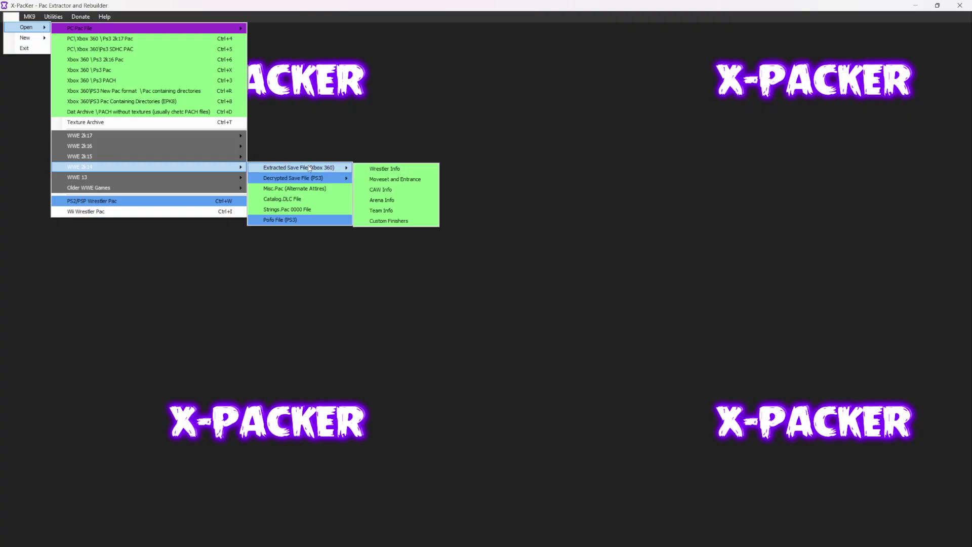
left_click(397, 186)
key("ctrl+v")
left_click(671, 527)
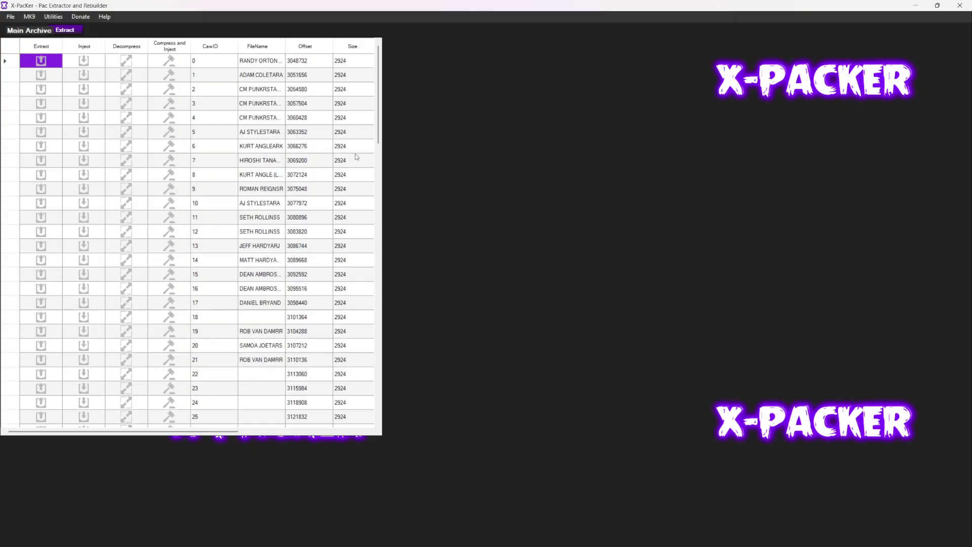
scroll(356, 157, "down", 20)
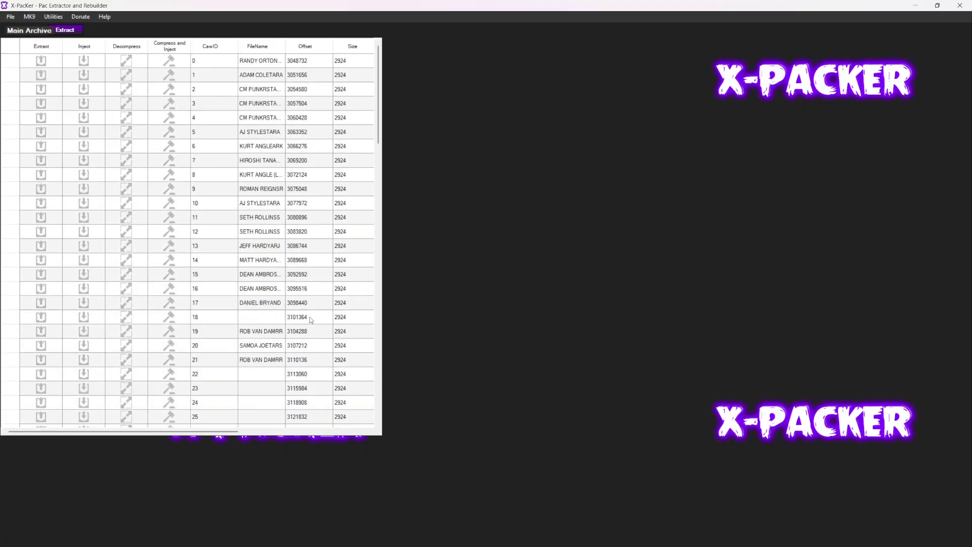
left_click(308, 320)
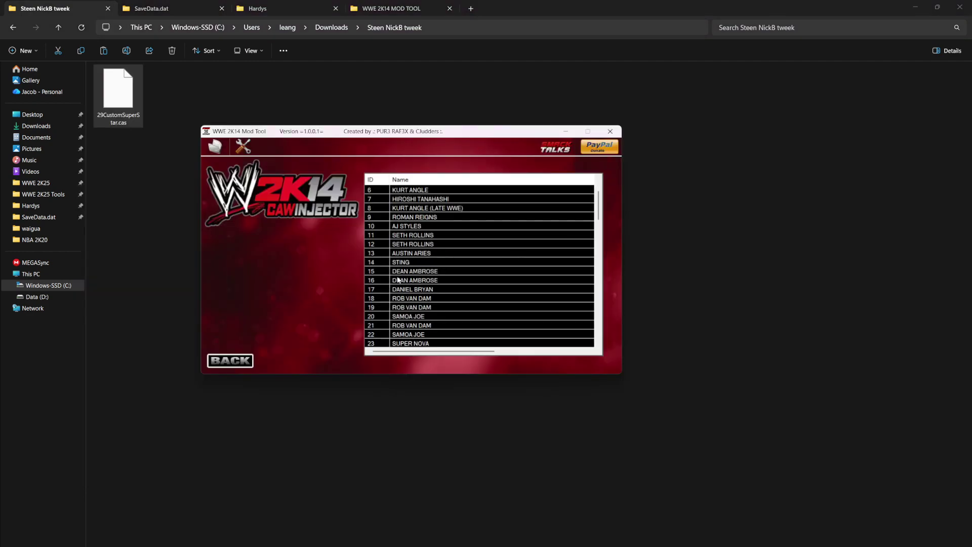
Step: Inject the custom superstar file into slot ID 18 with the mod tool's CAW Injector
left_click(405, 300)
right_click(406, 300)
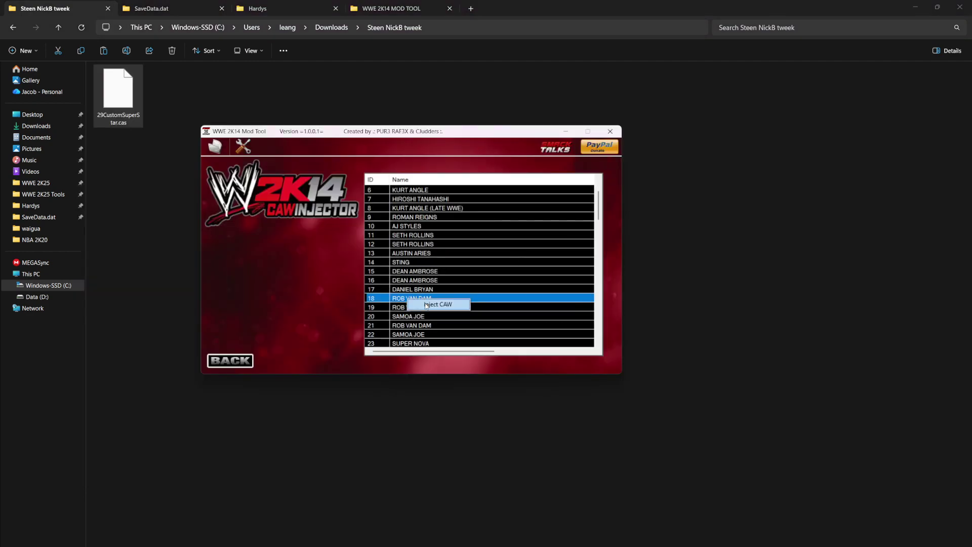
left_click(425, 306)
left_click(599, 425)
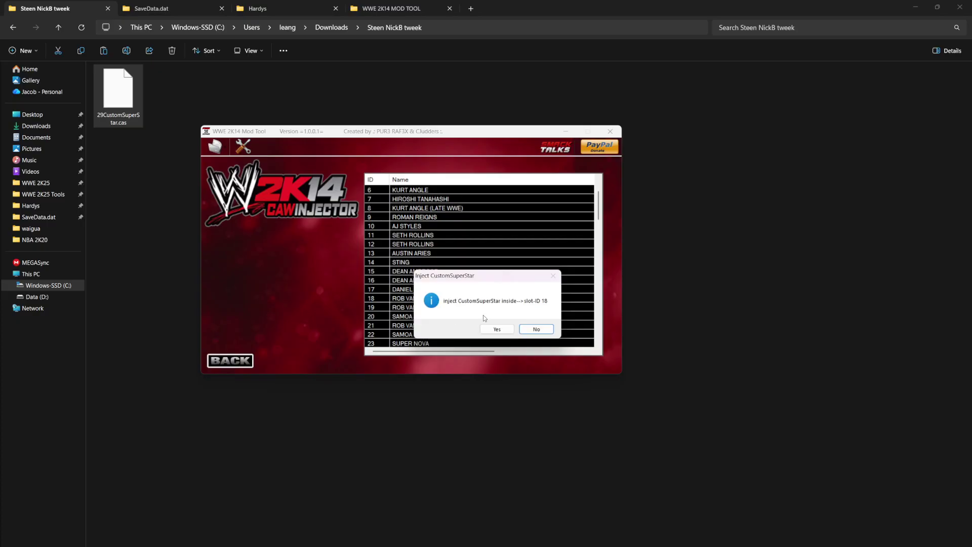
left_click(495, 329)
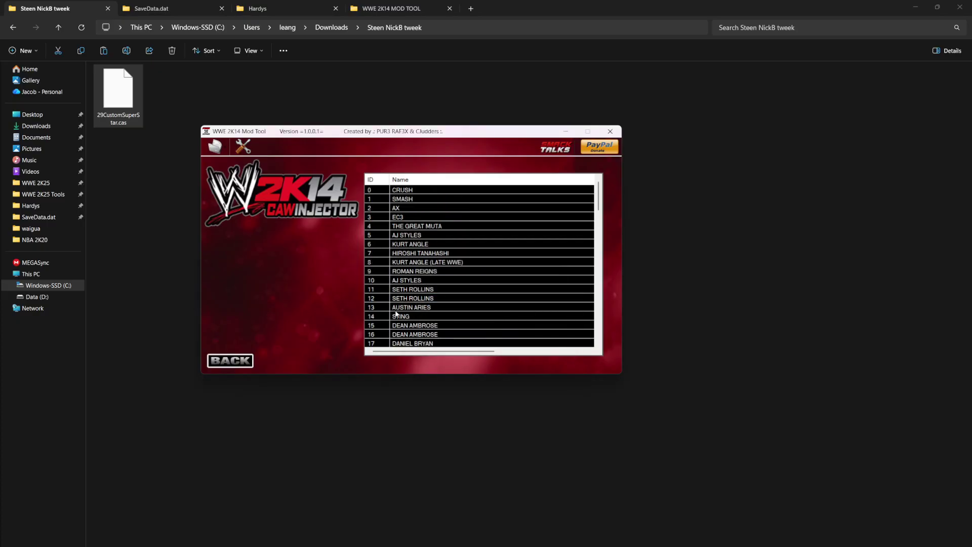
Step: Save the modified Xbox 360 SaveData in the mod tool and close the tool
left_click(224, 146)
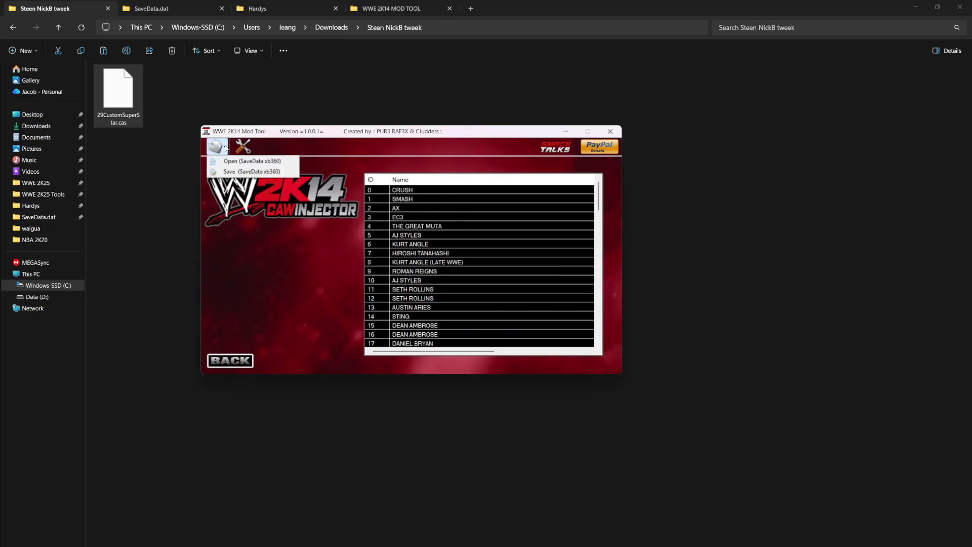
left_click(245, 170)
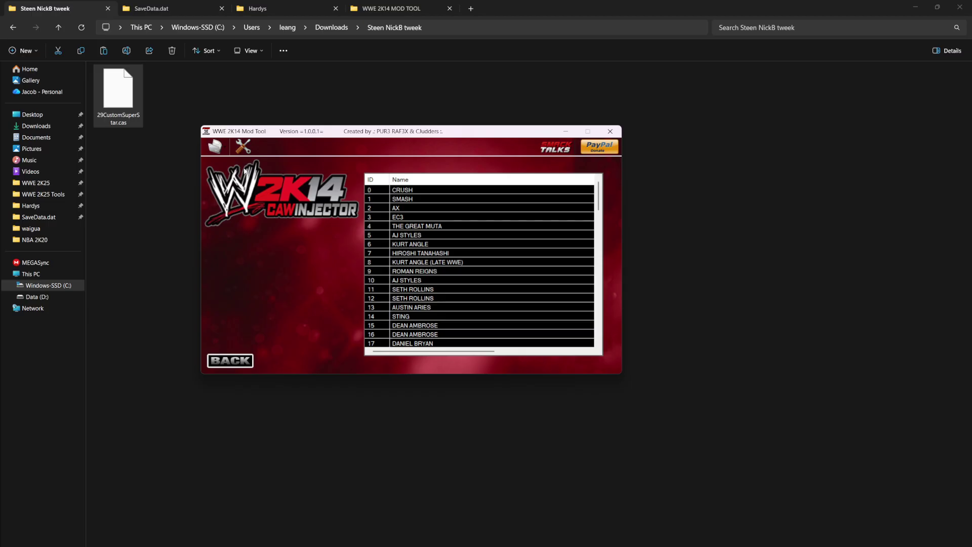
left_click(611, 132)
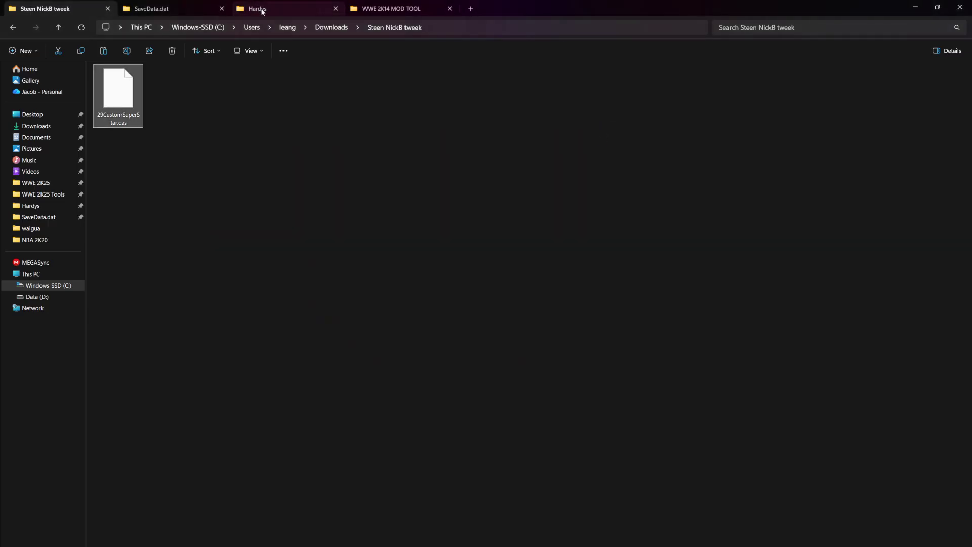
Step: Compare 18CustomSuperStar.cas in the Hardys folder with 29CustomSuperStar.cas in the Steen NickB tweek folder
left_click(263, 11)
left_click(129, 97)
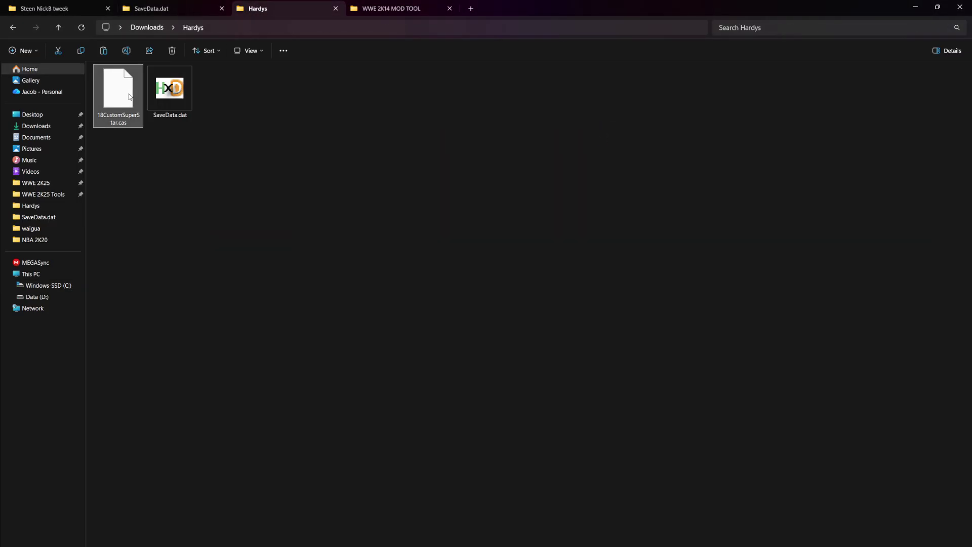
left_click(73, 7)
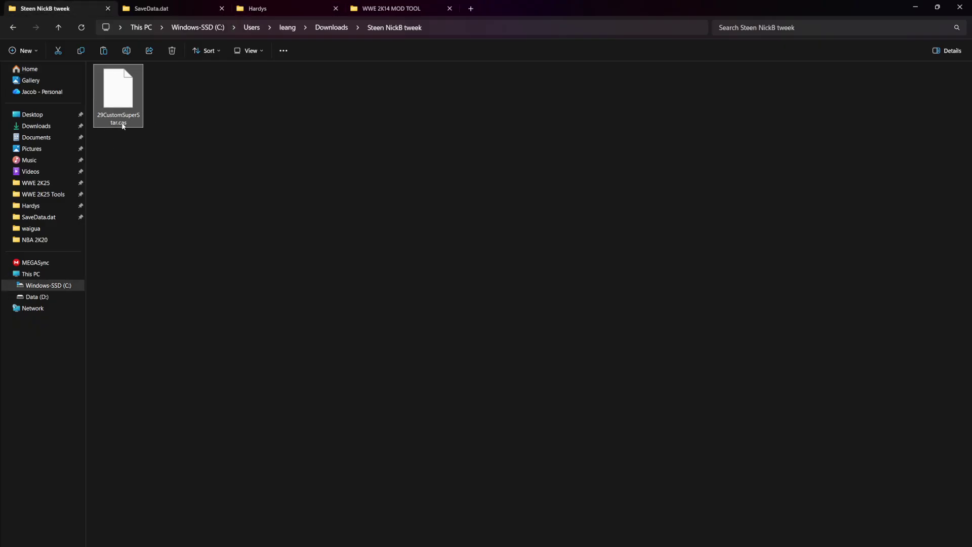
left_click(301, 129)
left_click(301, 10)
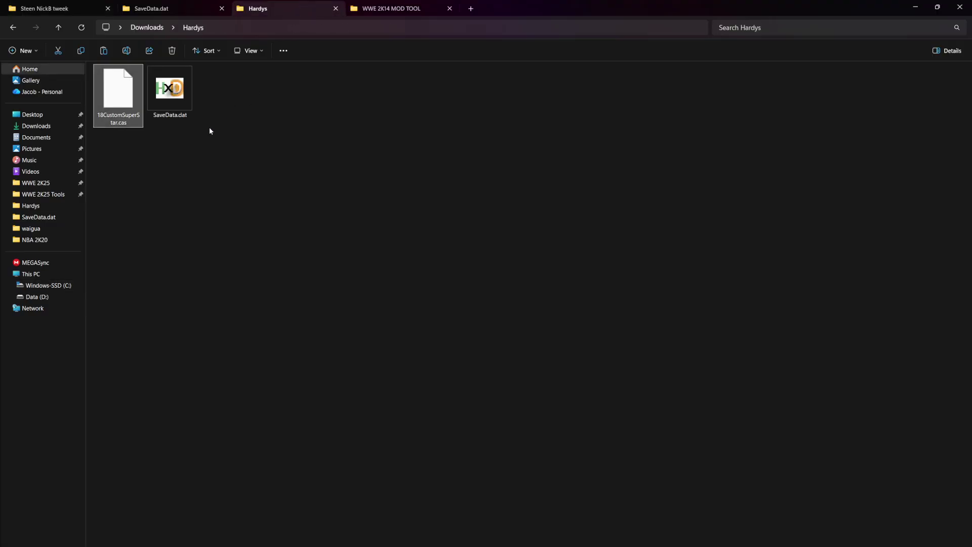
Step: Load SaveData.dat from the Hardys folder into Horizon and select the SaveData.Dat entry in the package contents
left_click(160, 111)
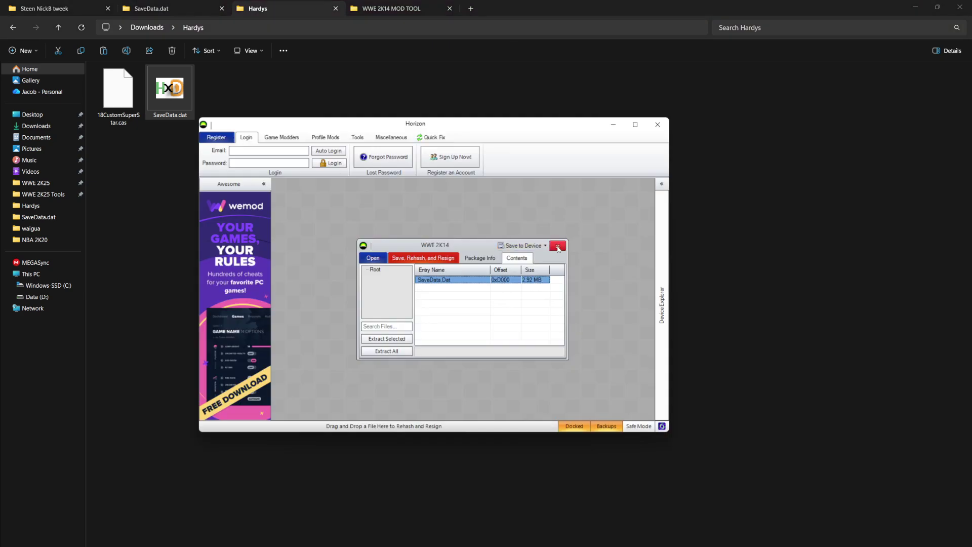
left_click(557, 248)
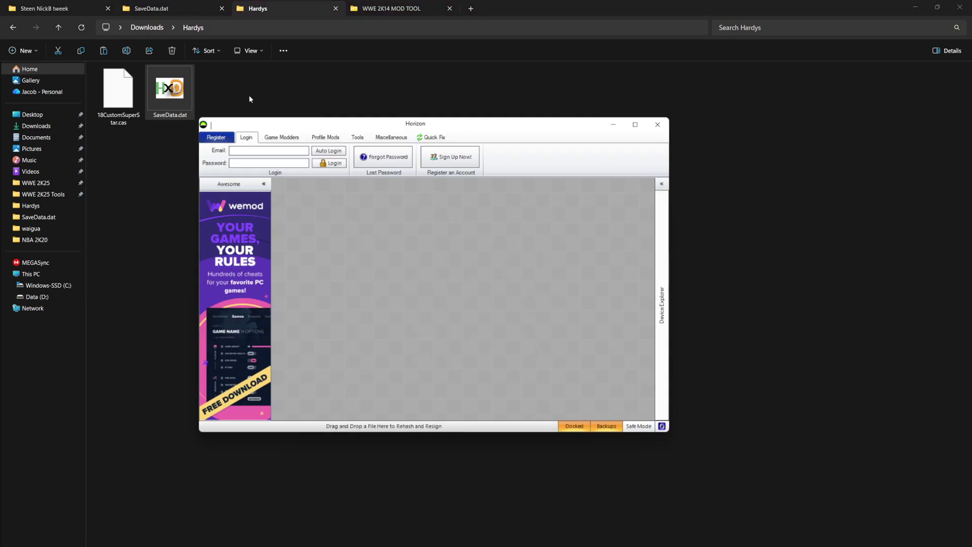
left_click_drag(177, 94, 409, 243)
left_click(511, 258)
left_click(451, 281)
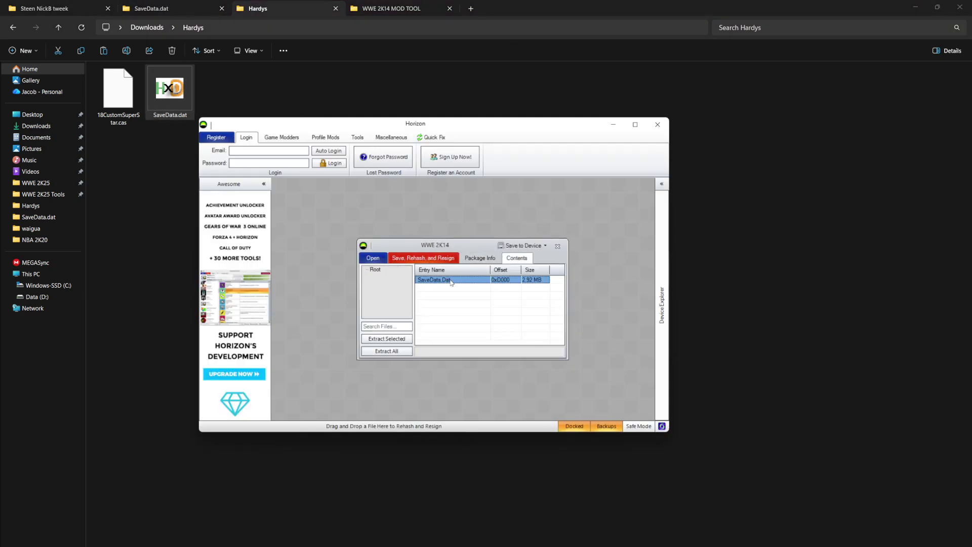
Step: Extract the selected SaveData.Dat entry from the package to Downloads\Hardys as SaveData2.Dat
left_click(408, 337)
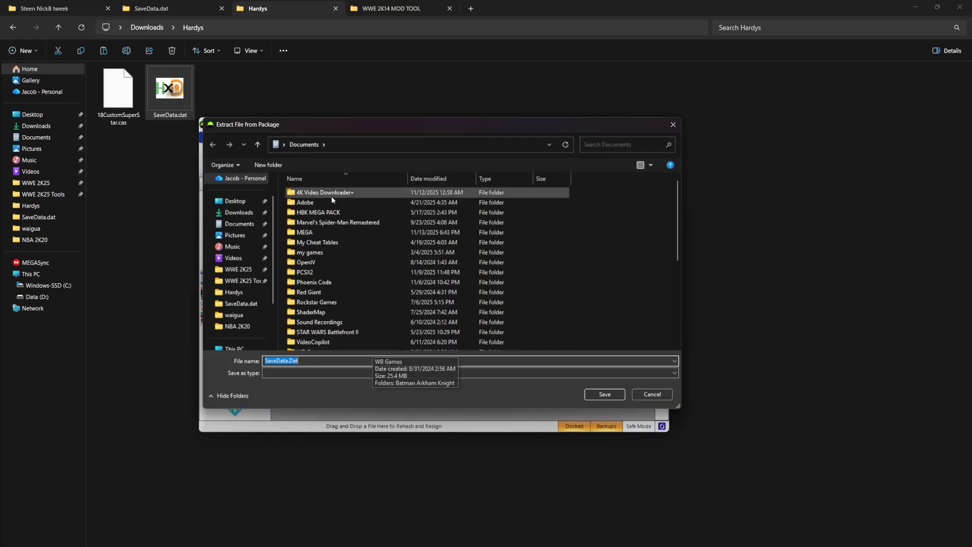
left_click(424, 24)
key("ctrl+c")
key("alt+Tab")
left_click(378, 143)
key("ctrl+v")
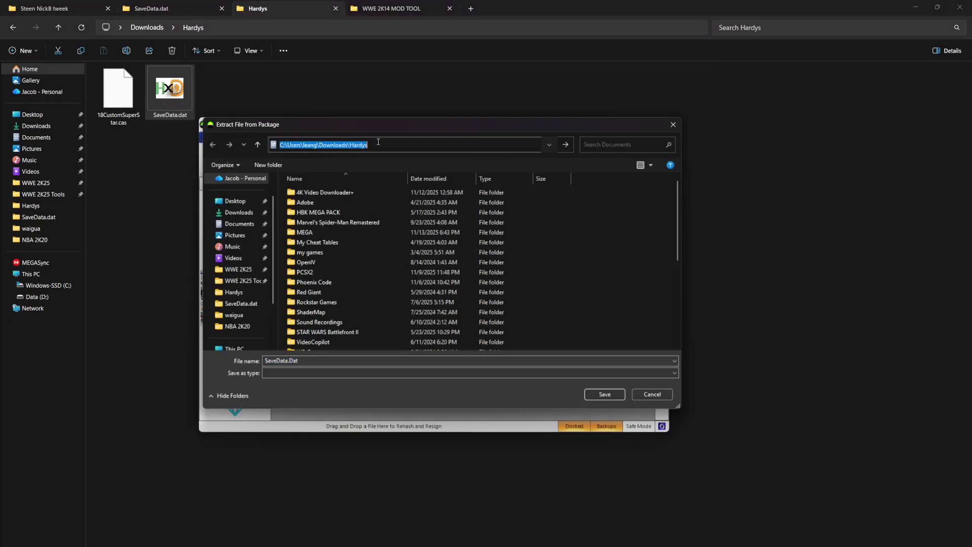
key("Return")
left_click(286, 361)
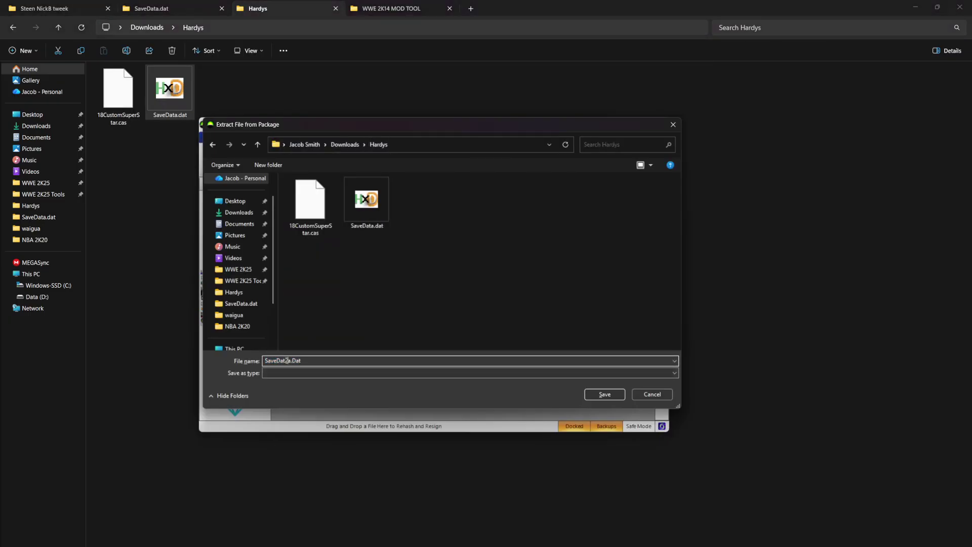
type("2")
key("Return")
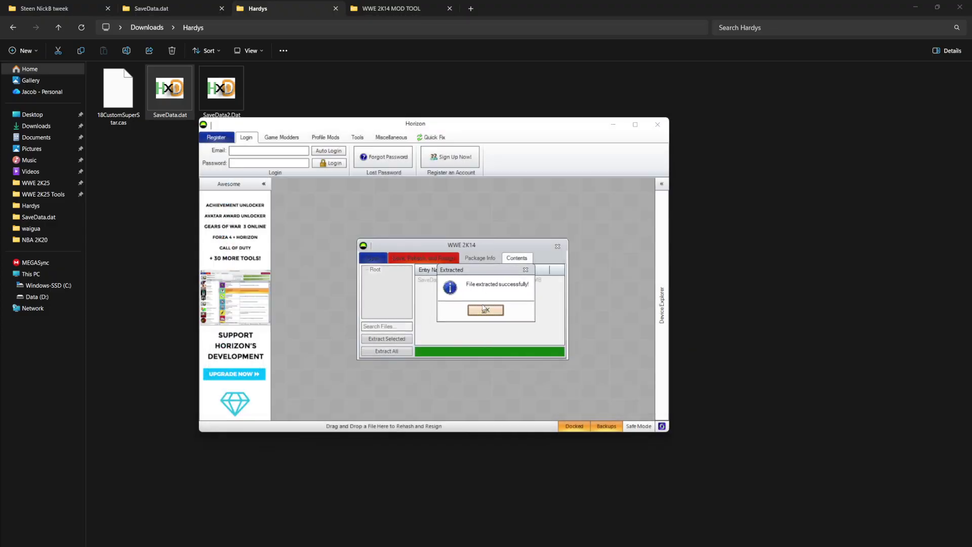
key("Return")
Step: Compare SaveData2.Dat in the Hardys folder with the SaveData.Dat and SaveData.Dat.bak files in the Xenia folder
key("alt+Tab")
left_click(215, 117)
left_click(177, 5)
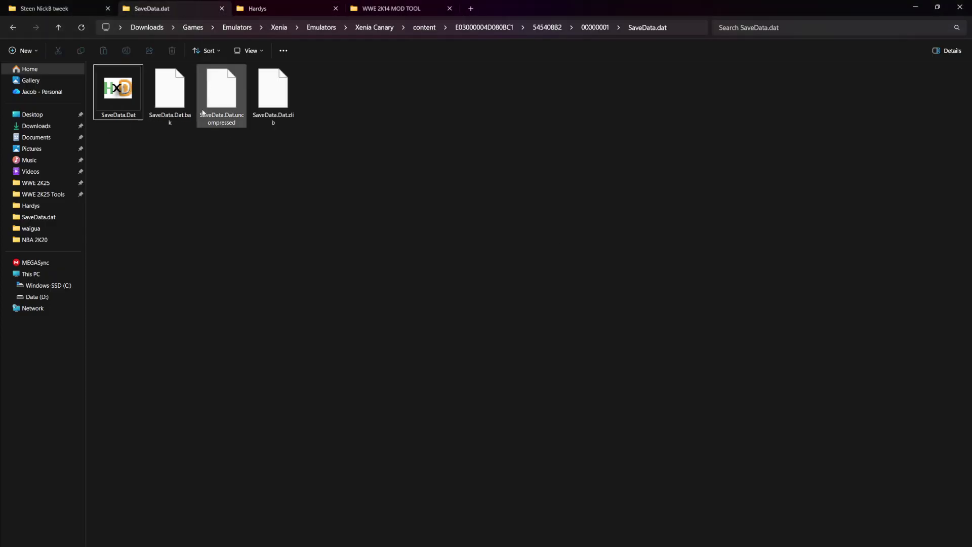
left_click(113, 97)
left_click(169, 107)
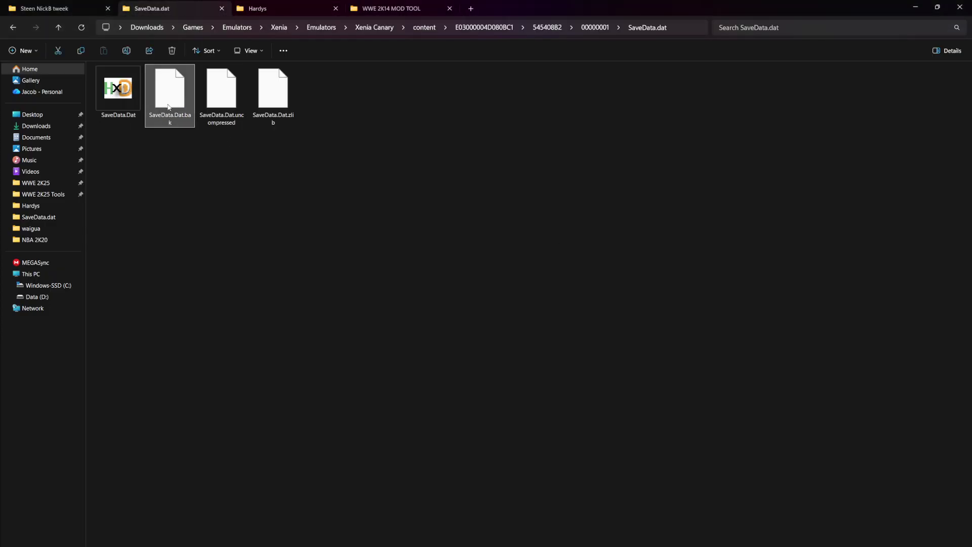
left_click(282, 14)
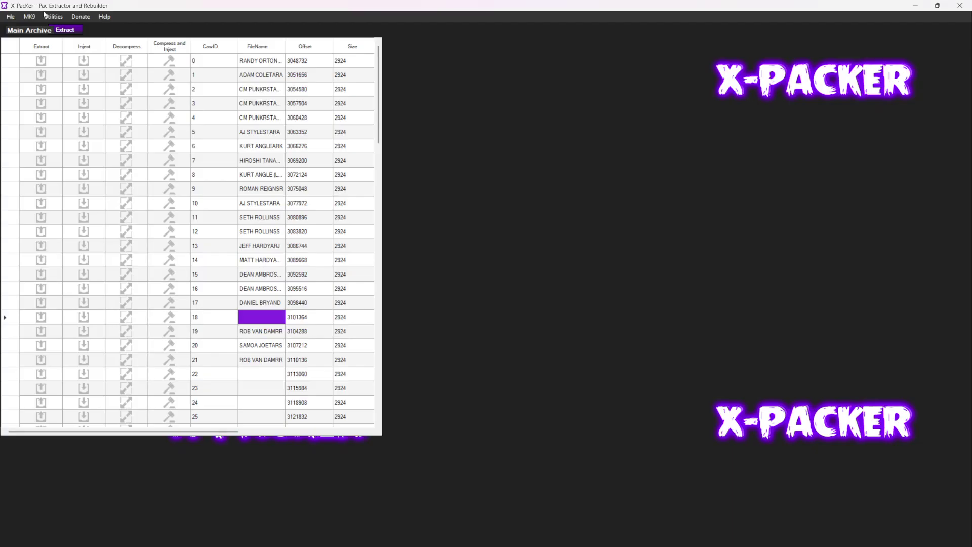
Step: Open SaveData2.Dat from the Hardys folder in X-PacKer as the CAW Info of a WWE 2K14 extracted Xbox 360 save
left_click(30, 16)
left_click(10, 16)
mouse_move(16, 34)
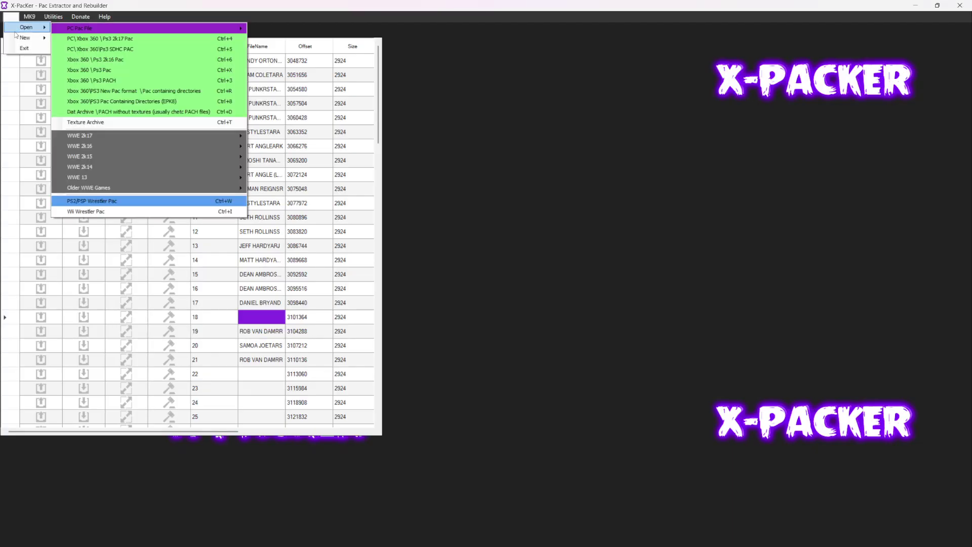
mouse_move(203, 166)
mouse_move(297, 174)
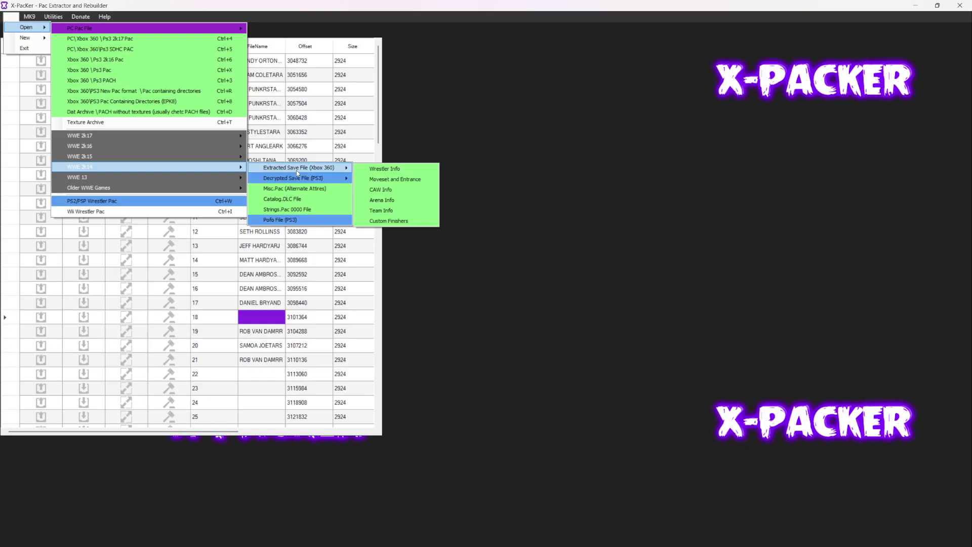
left_click(384, 190)
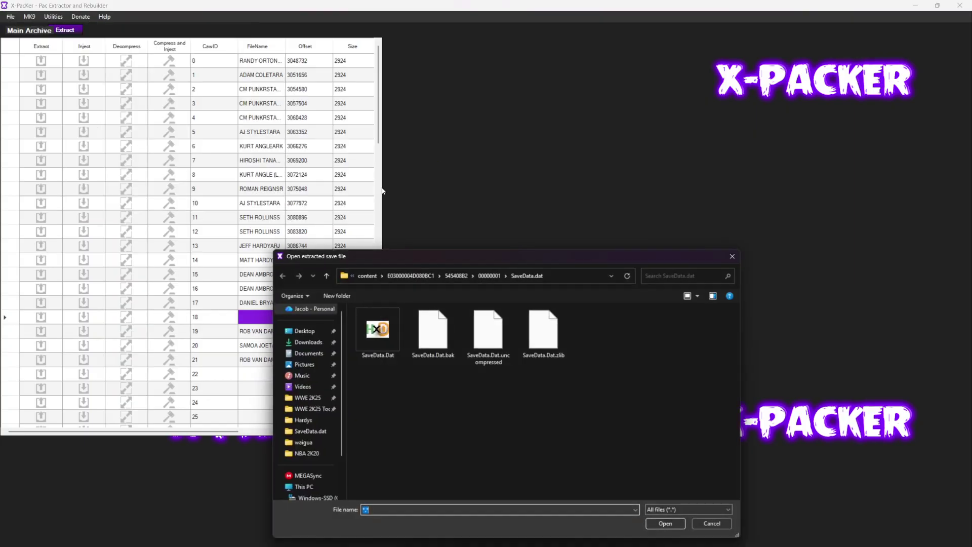
key("ctrl+v")
left_click(667, 528)
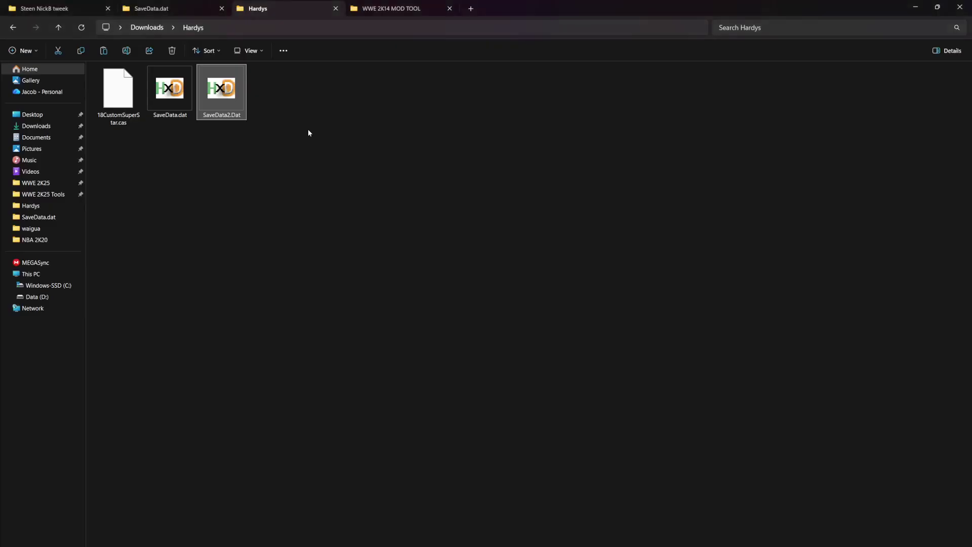
Step: Compare 18CustomSuperStar.cas in the Hardys folder with the 00 to 21 CustomSuperStar.cas folders in Xenia's 00000001 folder
left_click(125, 102)
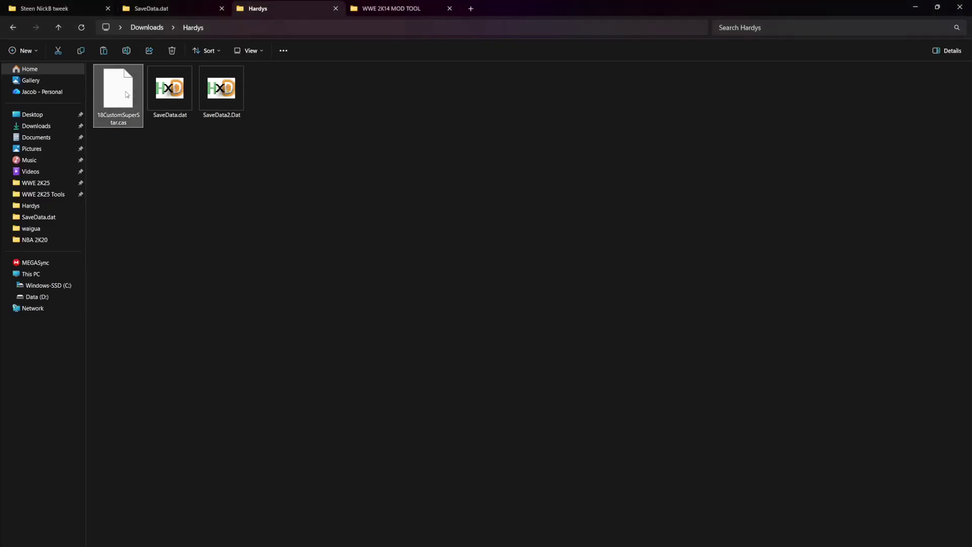
left_click(167, 9)
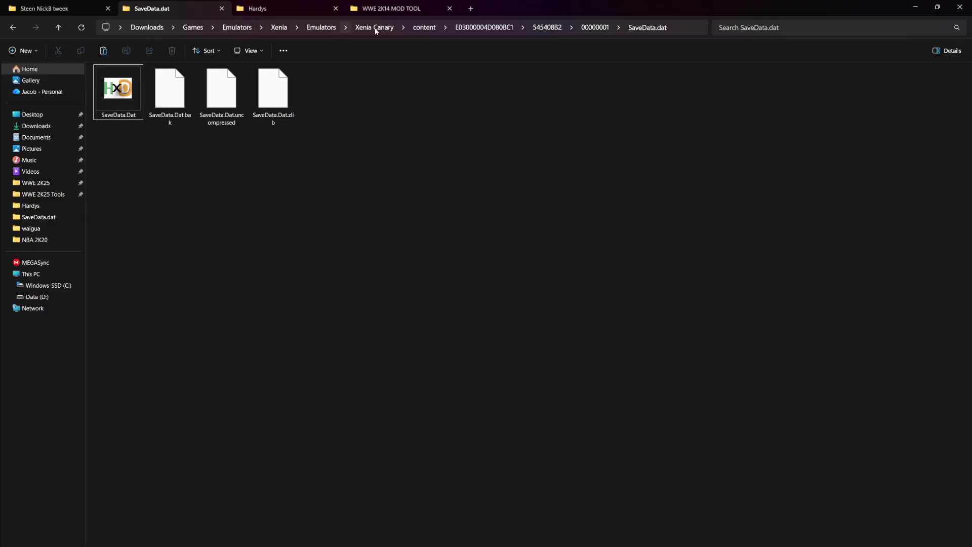
left_click(593, 29)
left_click(119, 100)
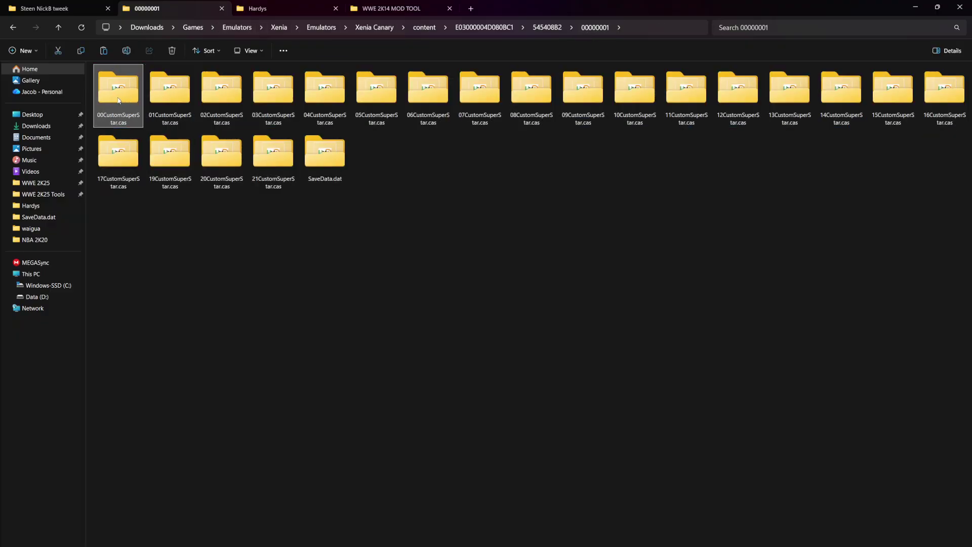
left_click(280, 156, "shift")
left_click(280, 211)
left_click(280, 167)
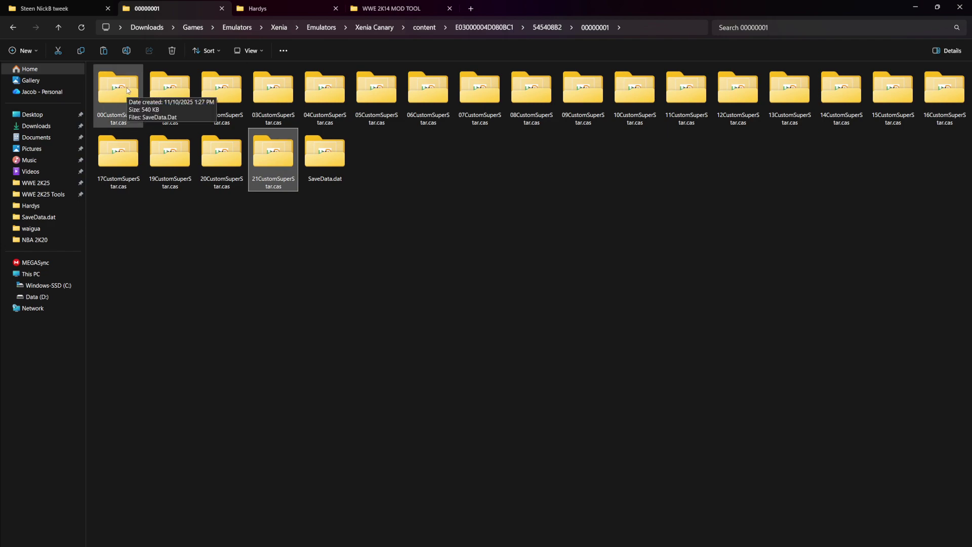
left_click(290, 10)
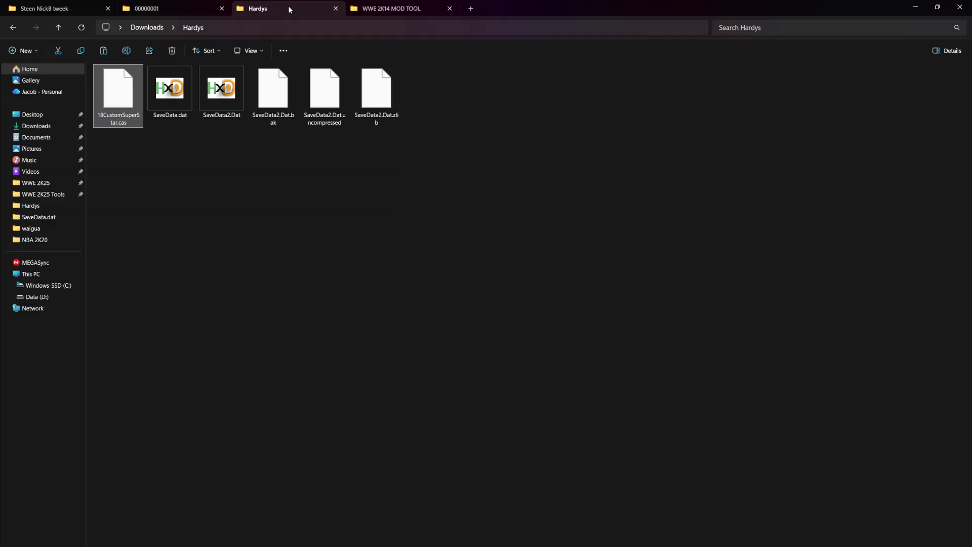
left_click(222, 88)
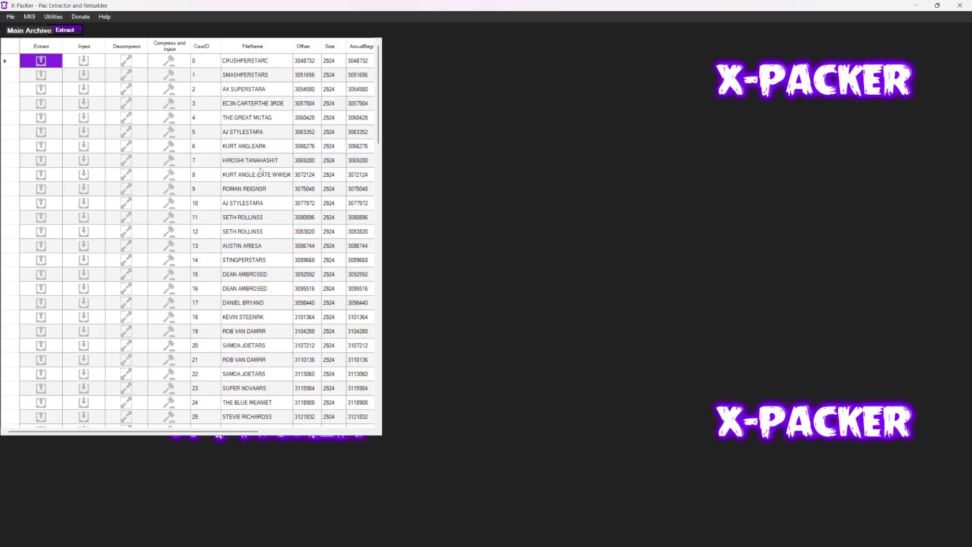
Step: Extract the Kevin Steen entry in CAW slot 18 to the Hardys folder as KEVIN STEENRK.caw_info
left_click(237, 320)
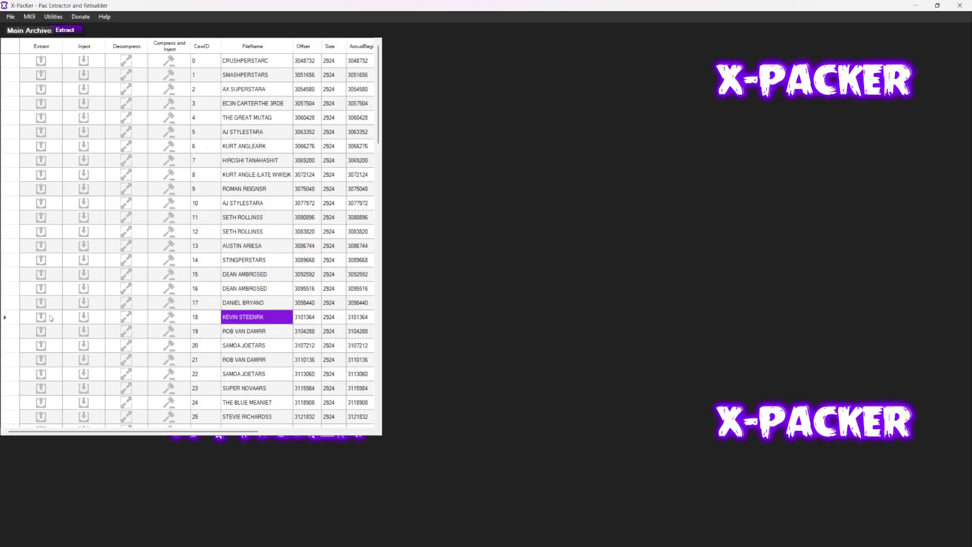
left_click(51, 318)
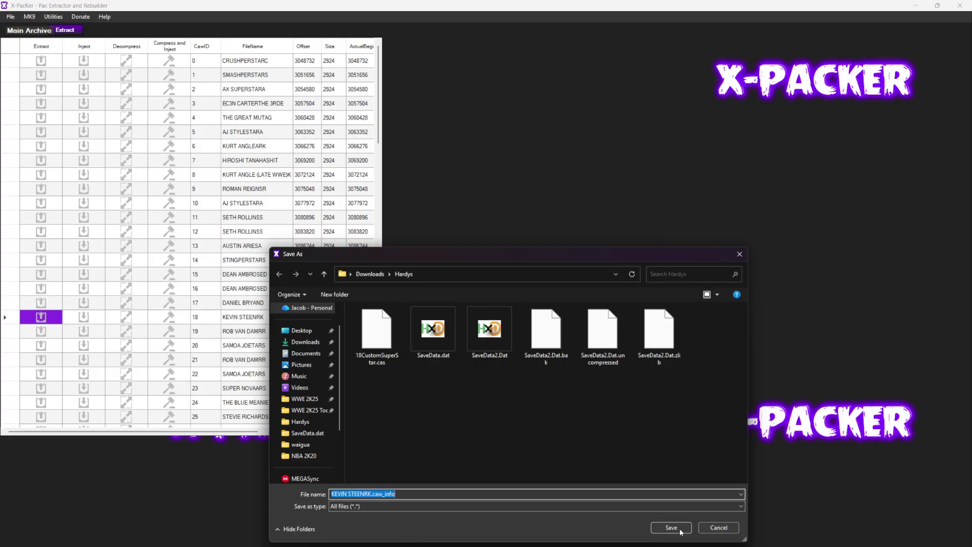
left_click(670, 527)
Step: Open SaveData.Dat from Xenia's SaveData.dat folder in X-PacKer as WWE 2K14 Xbox 360 extracted save CAW Info
key("alt+Tab")
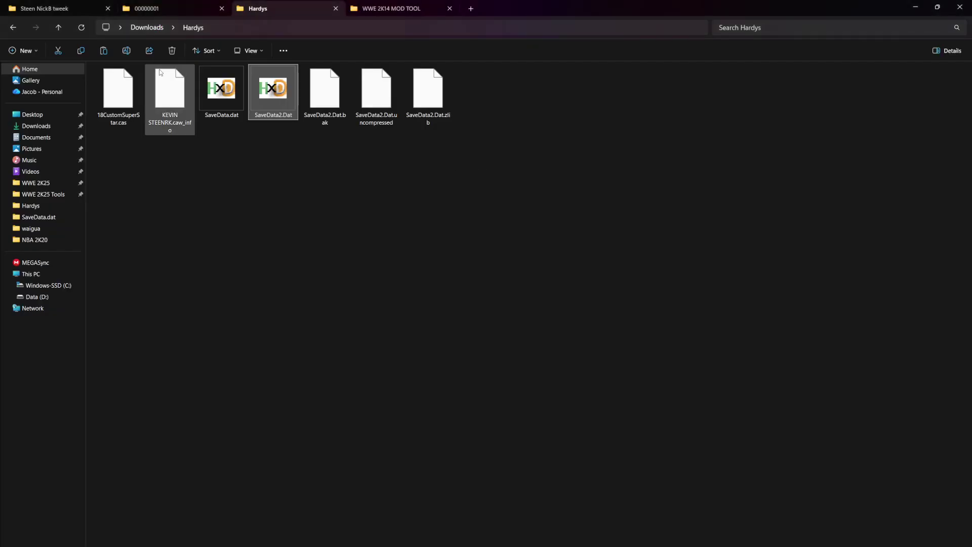
left_click(168, 9)
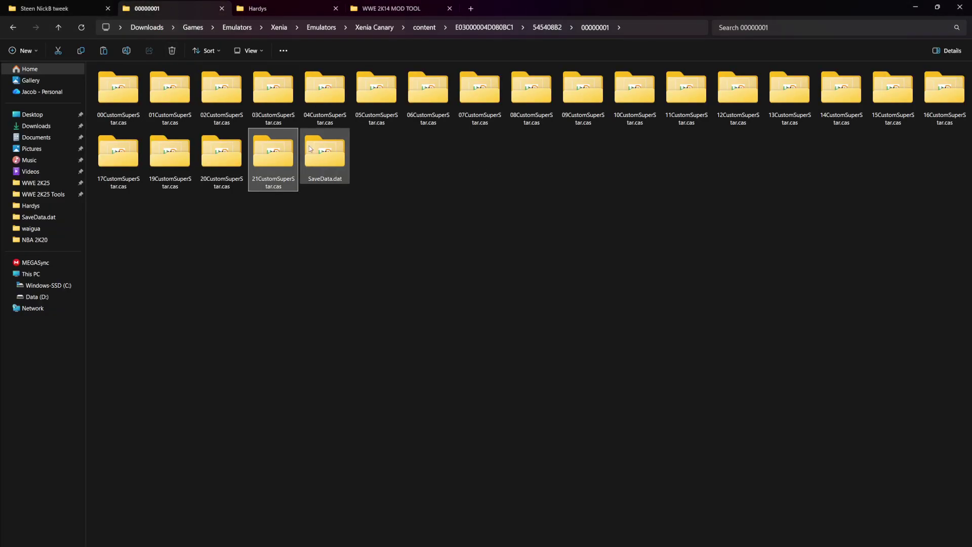
double_click(311, 149)
left_click(117, 90)
key("alt+Tab")
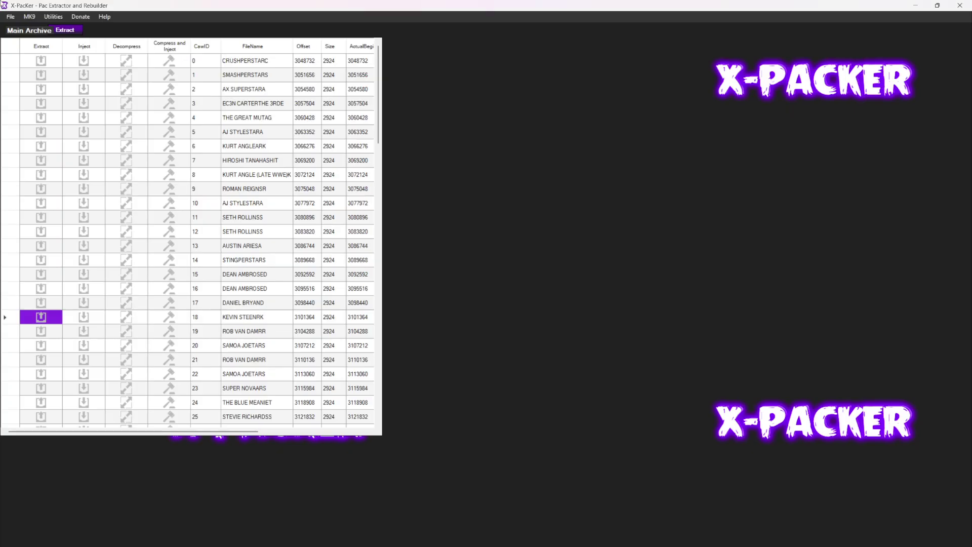
left_click(10, 17)
mouse_move(26, 28)
mouse_move(238, 167)
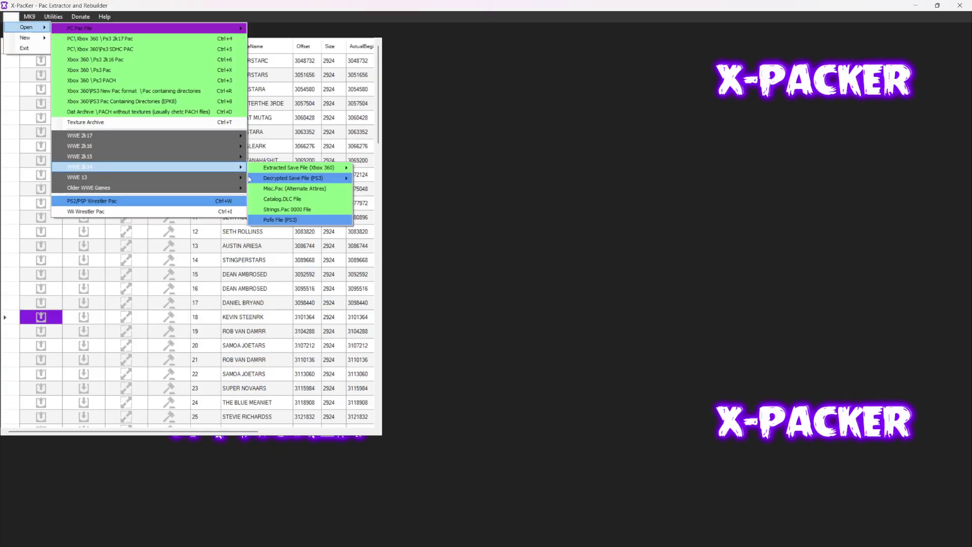
mouse_move(314, 167)
left_click(404, 193)
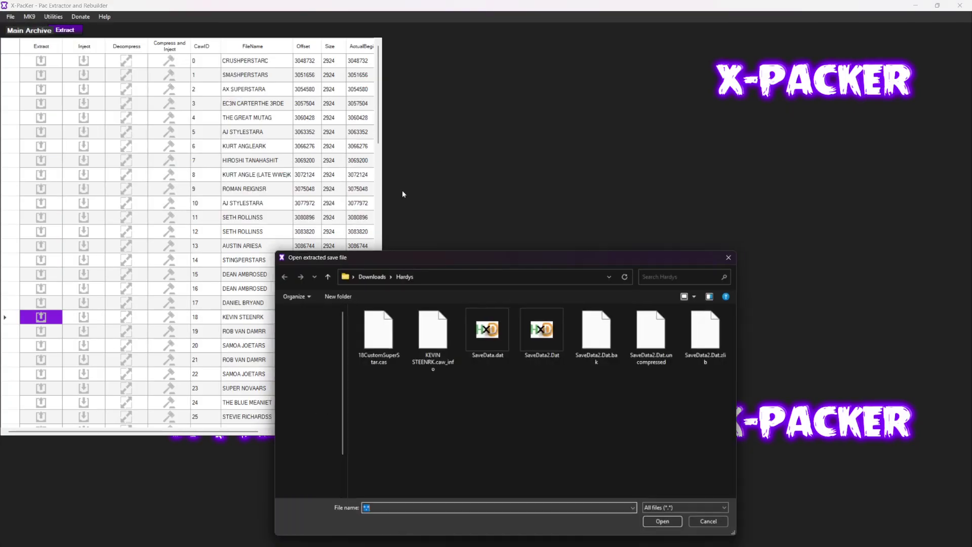
left_click(671, 531)
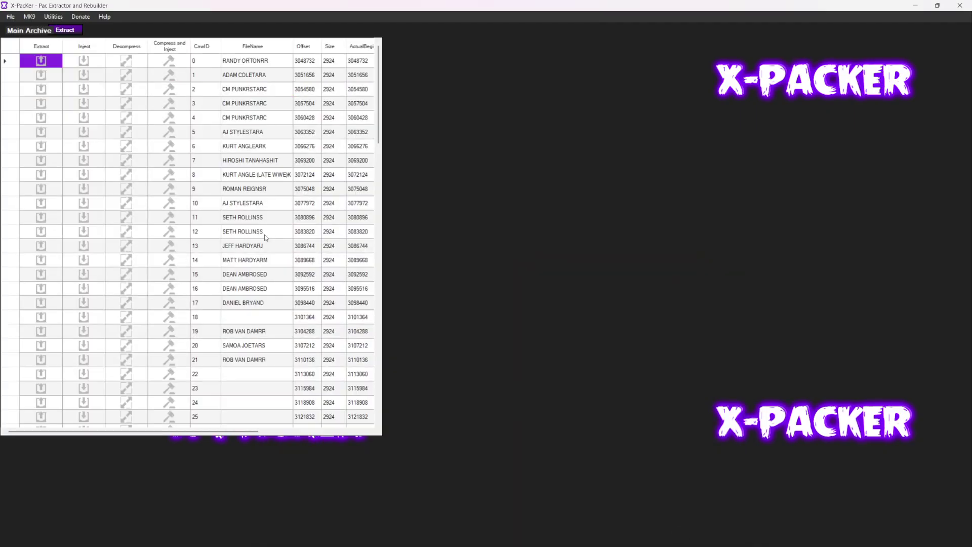
Step: Inject KEVIN STEENRK.caw_info from the Hardys folder into CAW slot 18 of the Xenia save
key("alt+Tab")
left_click(296, 8)
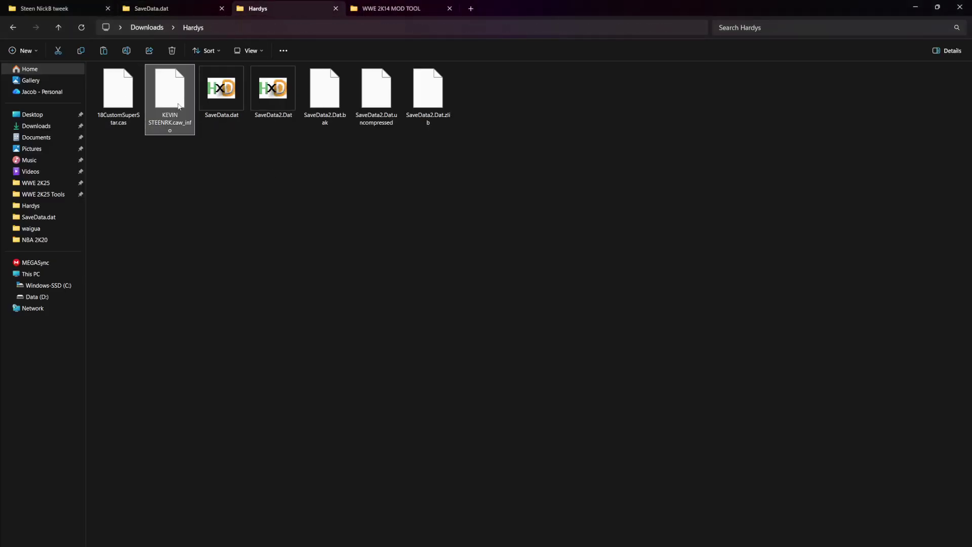
key("alt+Tab")
left_click(84, 316)
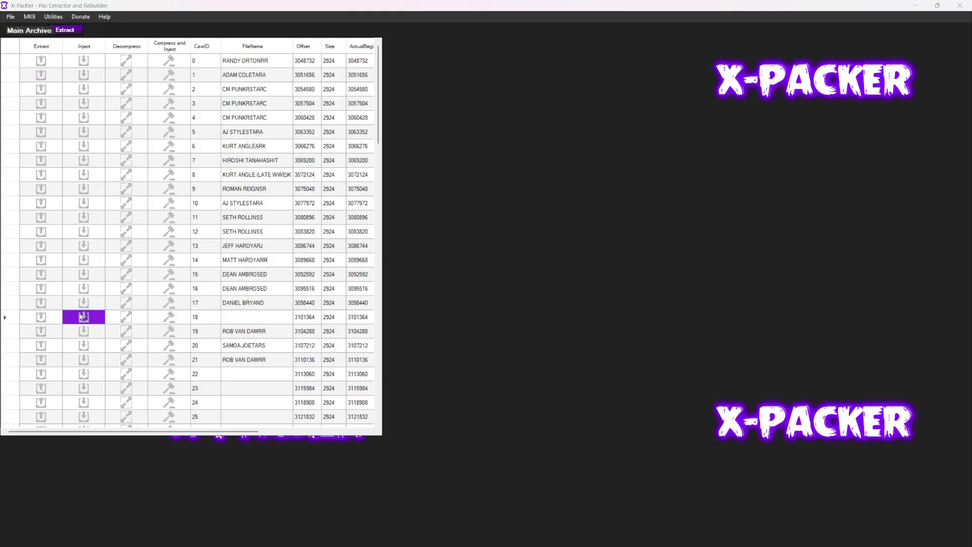
left_click(671, 527)
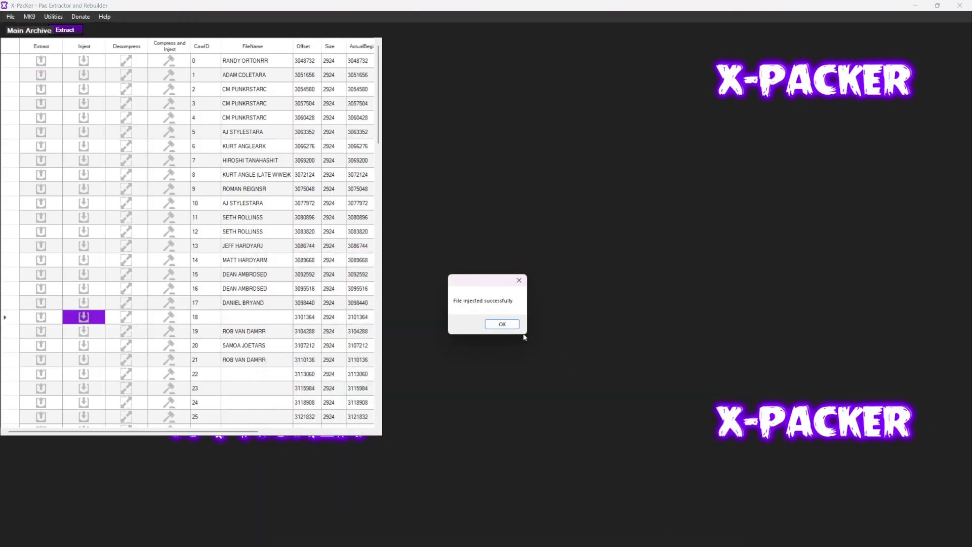
left_click(499, 323)
Step: Compare 18CustomSuperStar.cas with the extracted KEVIN STEENRK.caw_info file in the Hardys folder
key("alt+Tab")
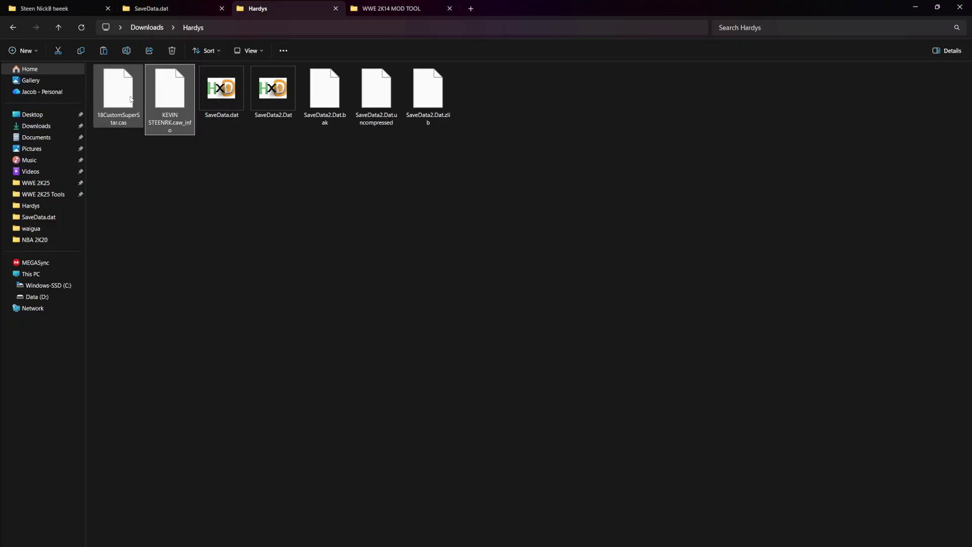
left_click(161, 179)
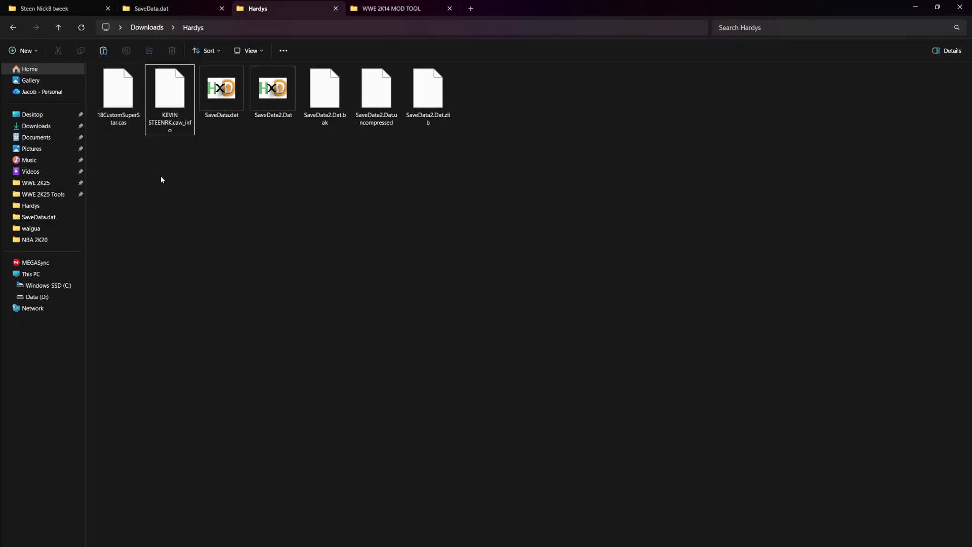
left_click(126, 92)
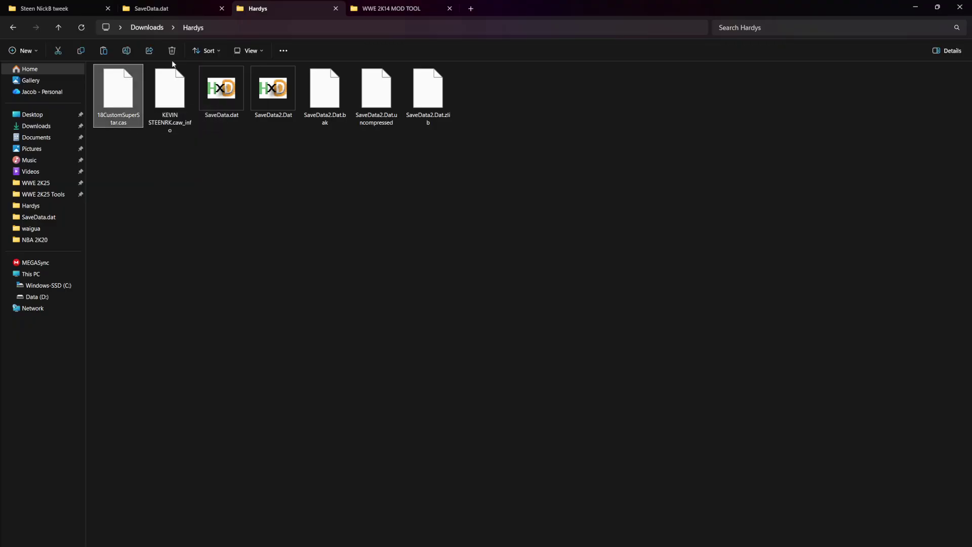
left_click(419, 11)
left_click(288, 10)
left_click(183, 96)
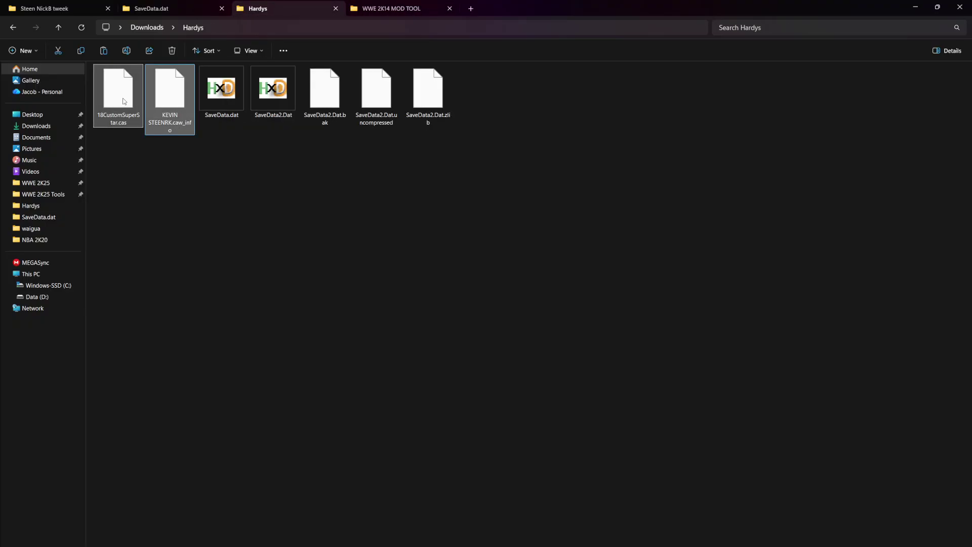
left_click(184, 190)
left_click(186, 121)
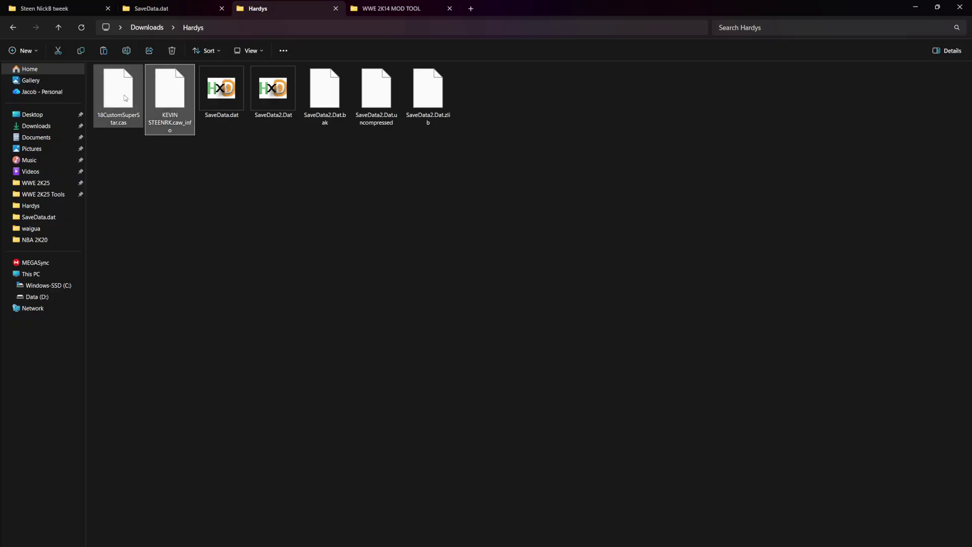
left_click(107, 99)
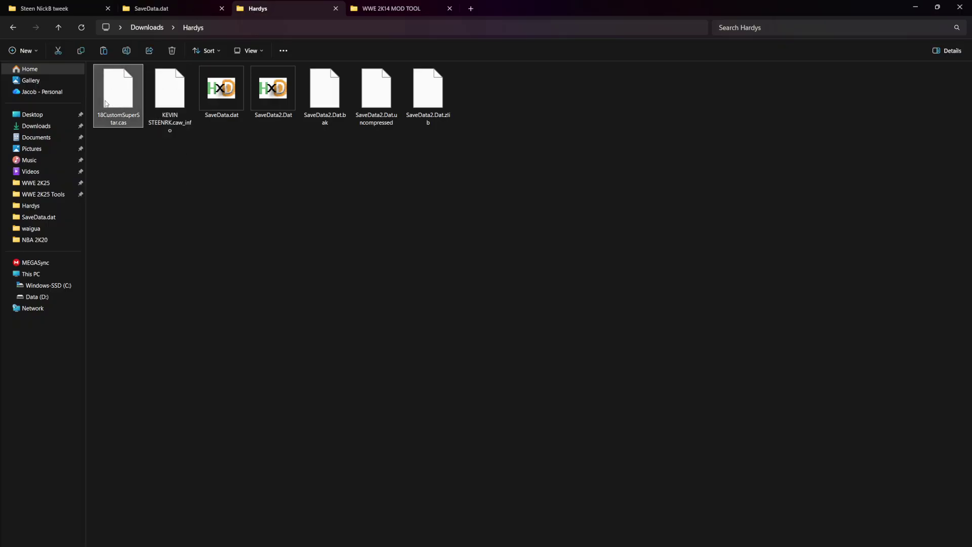
left_click(171, 97)
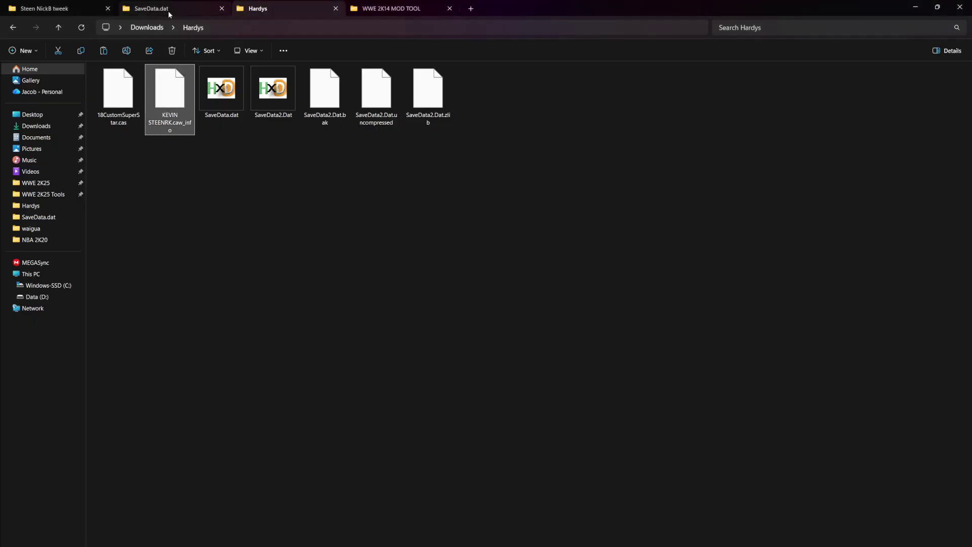
Step: Create a folder named 18CustomSuperStar.cas in Xenia's 00000001 folder
left_click(173, 8)
left_click(595, 27)
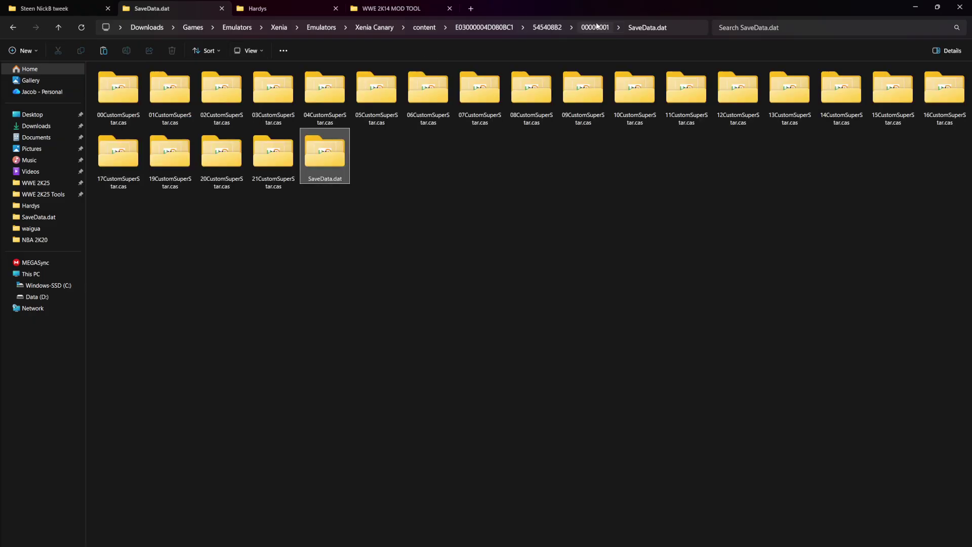
left_click(110, 156)
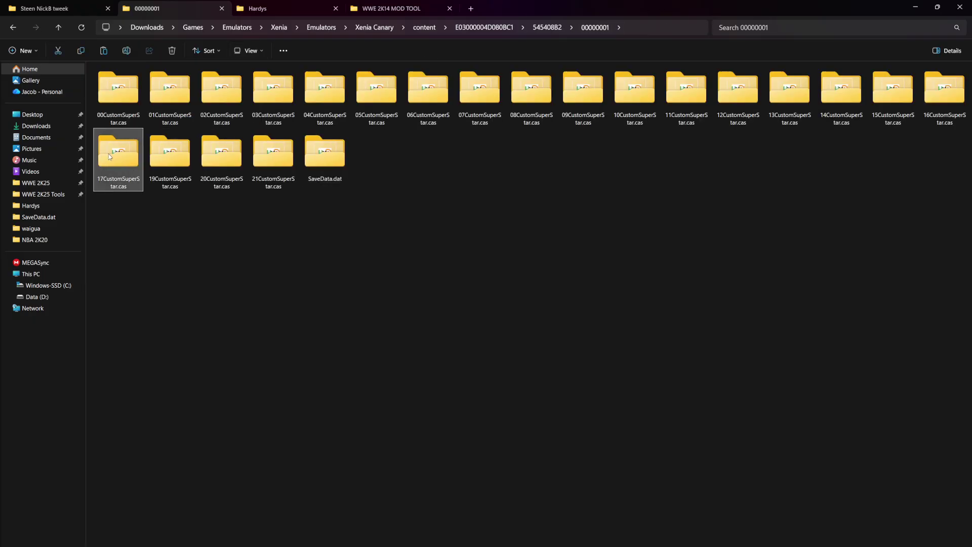
right_click(447, 149)
mouse_move(518, 304)
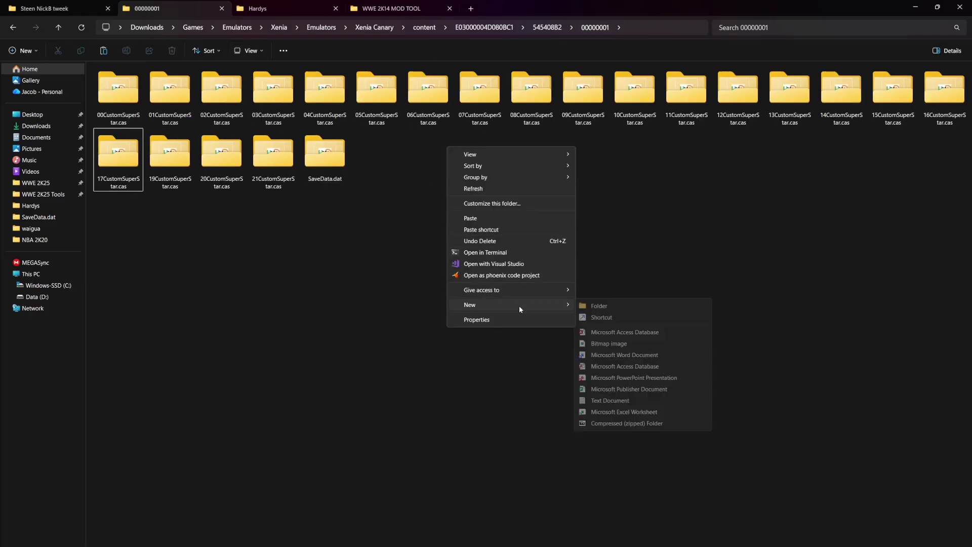
left_click(601, 307)
type("17Cu")
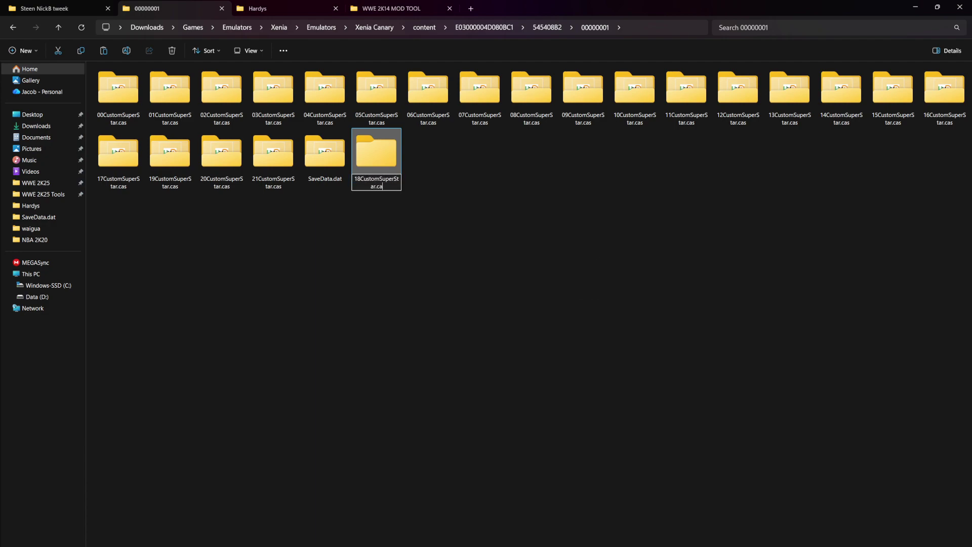
type("s")
key("Return")
left_click(211, 210)
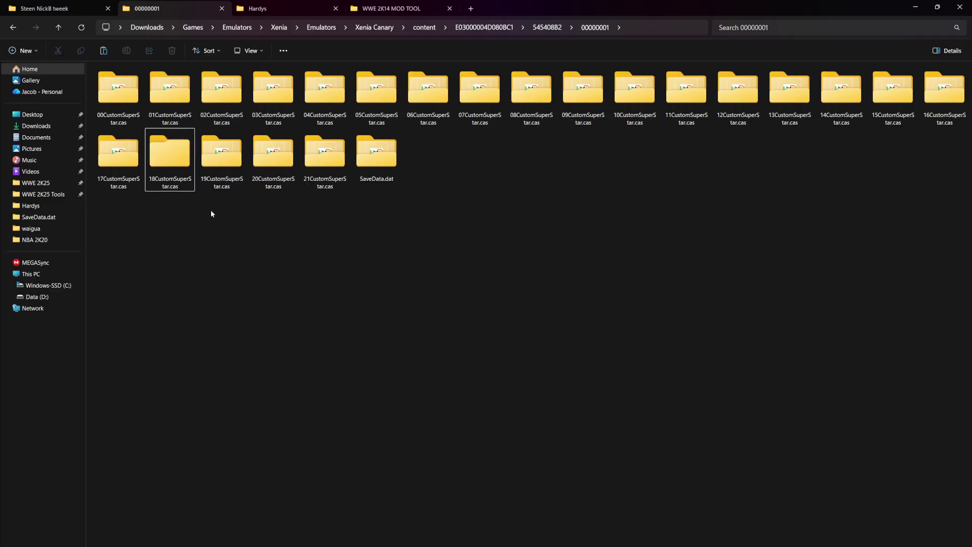
Step: Open 18CustomSuperStar.cas from the Hardys folder in Horizon and display the package contents
left_click(290, 4)
left_click(123, 99)
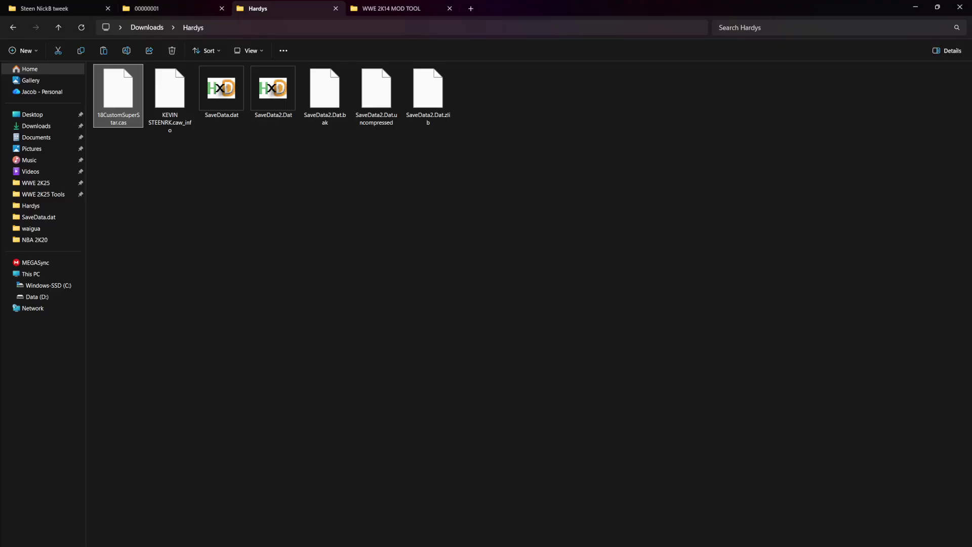
key("alt+Tab")
left_click(559, 245)
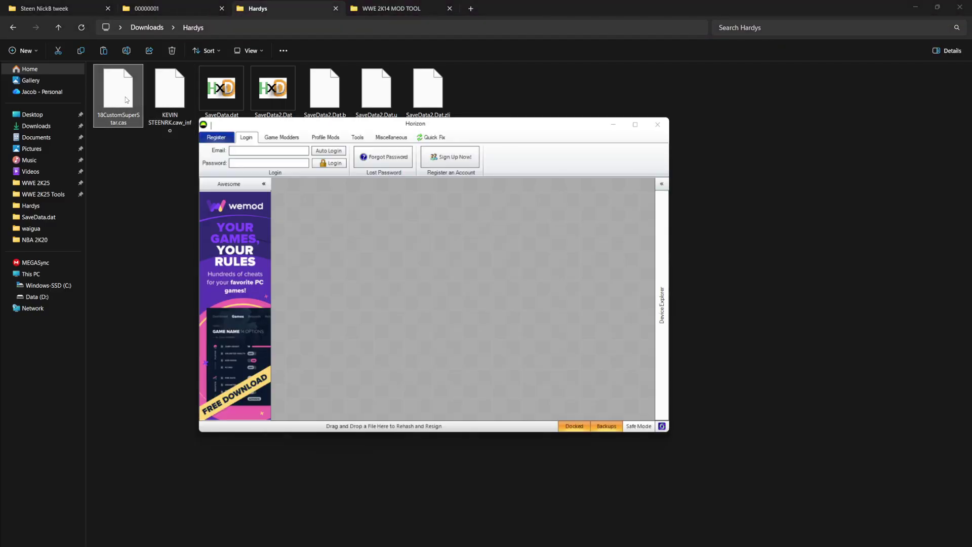
left_click_drag(126, 100, 475, 267)
left_click(512, 258)
Step: Extract SaveData.Dat from the Horizon package into Xenia's 18CustomSuperStar.cas folder inside 00000001
right_click(445, 280)
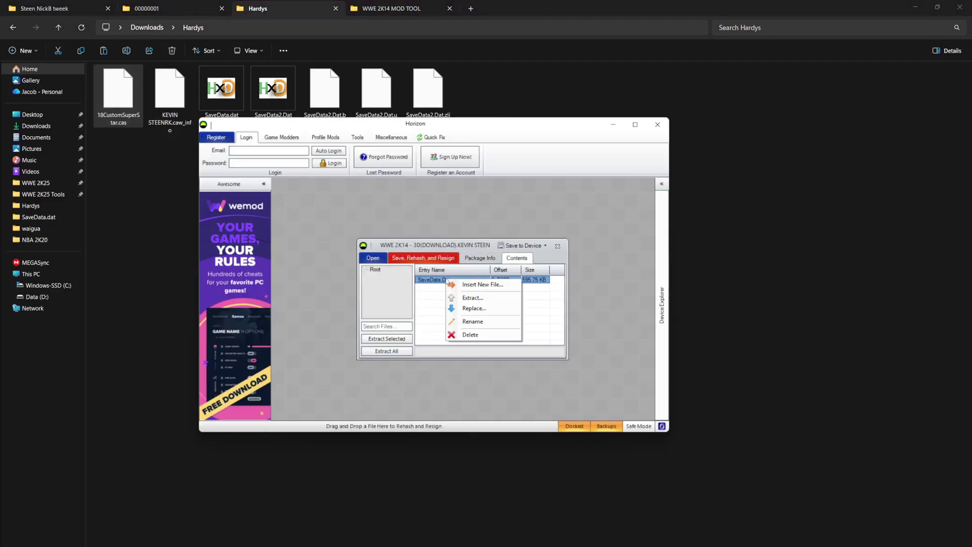
left_click(472, 298)
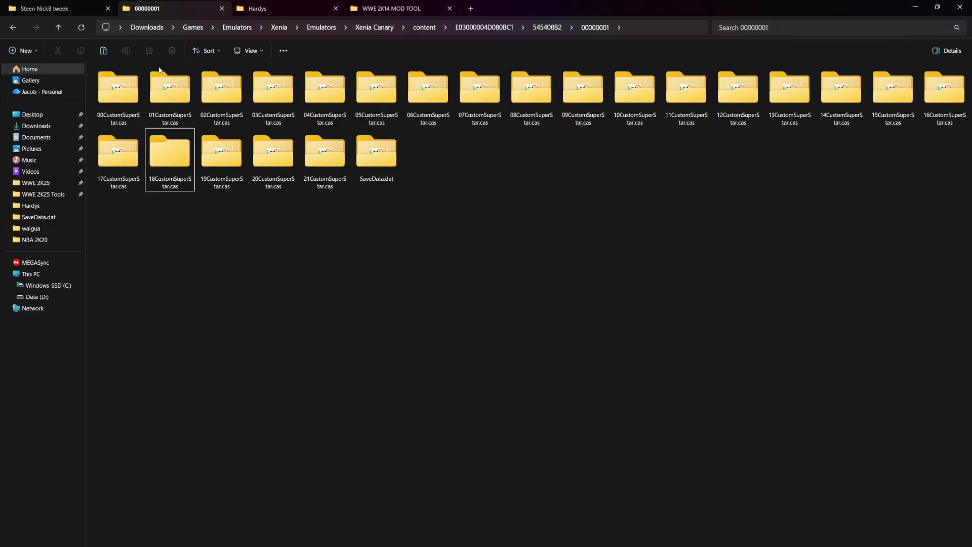
double_click(165, 140)
left_click(679, 28)
key("ctrl+c")
key("alt+Tab")
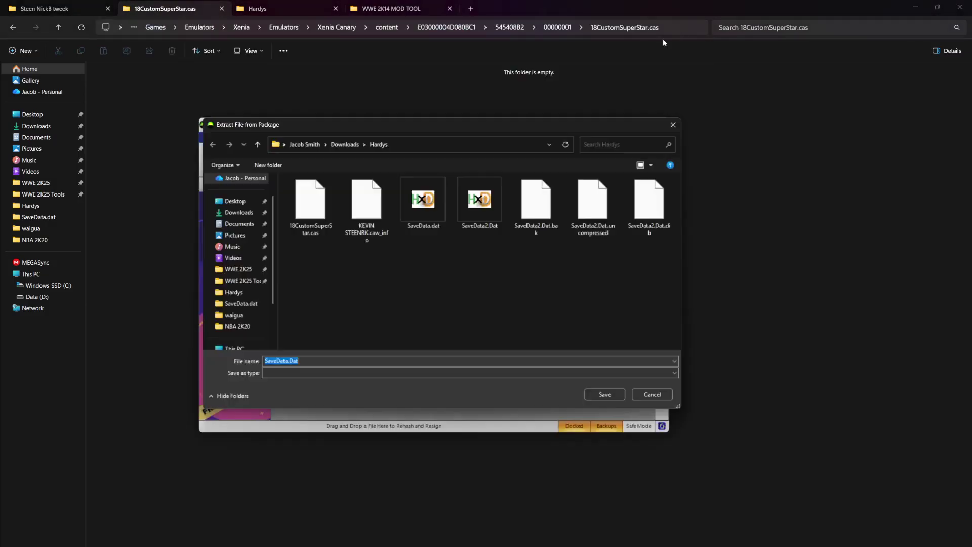
left_click(479, 146)
key("ctrl+v")
key("Return")
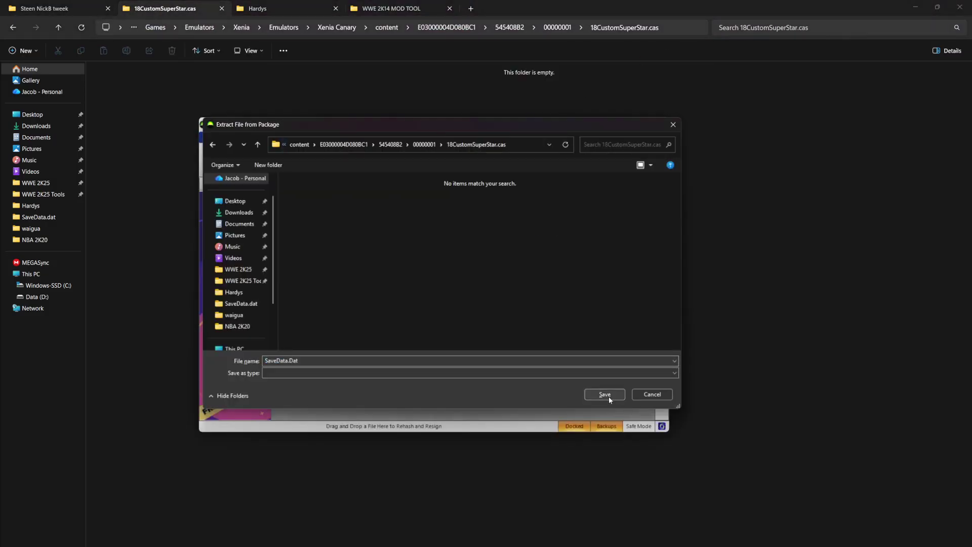
left_click(606, 395)
left_click(480, 310)
left_click(707, 323)
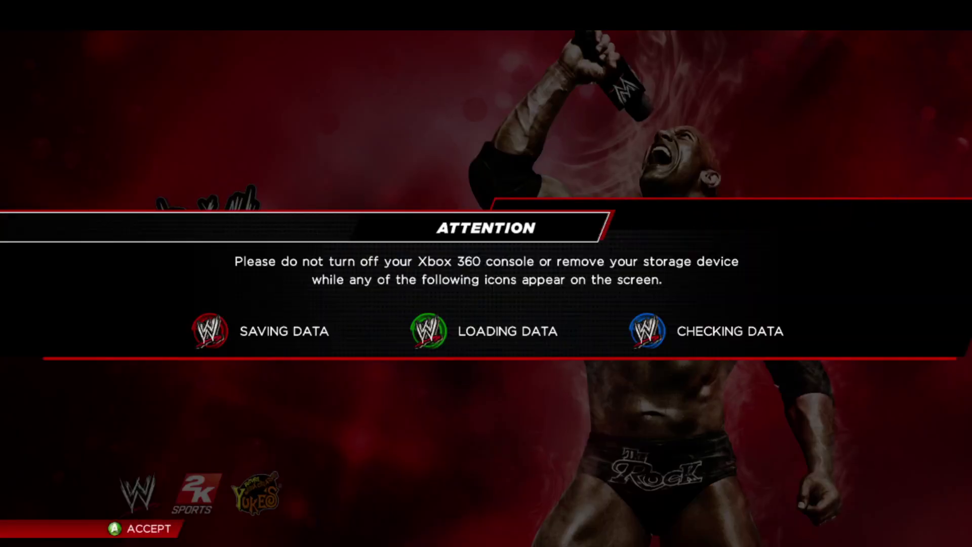
key("Return")
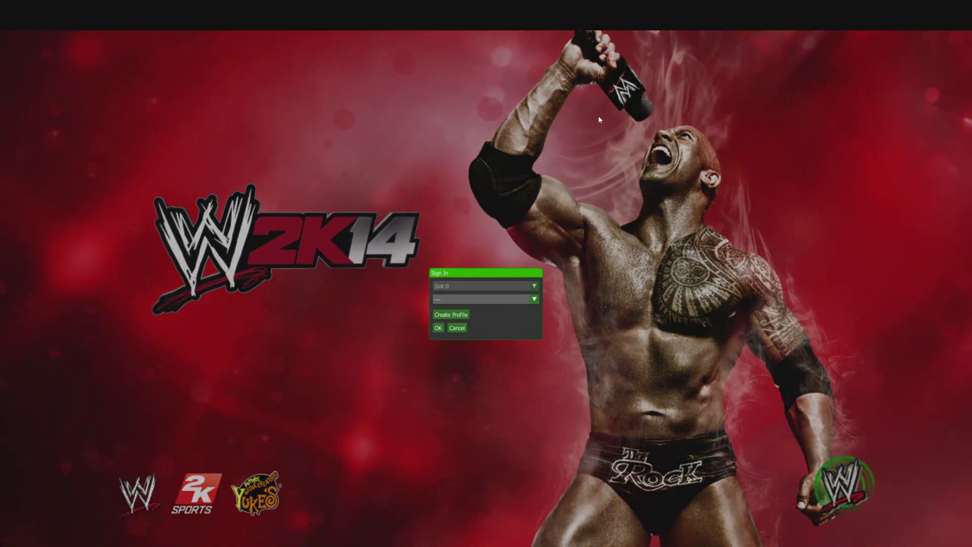
Step: Sign in to a profile in WWE 2K14 on Xenia and open superstar selection for a one-on-one match
left_click(468, 301)
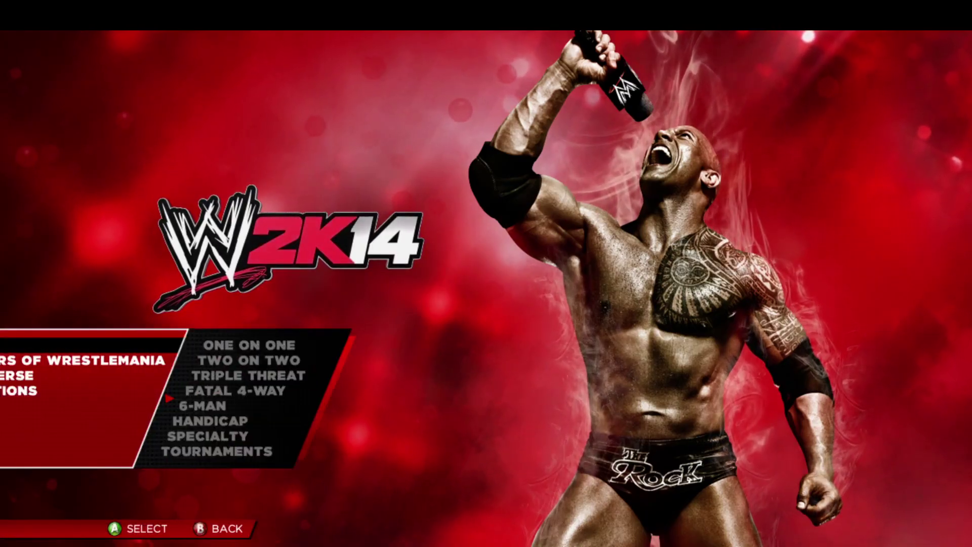
key("Return")
key("Return")
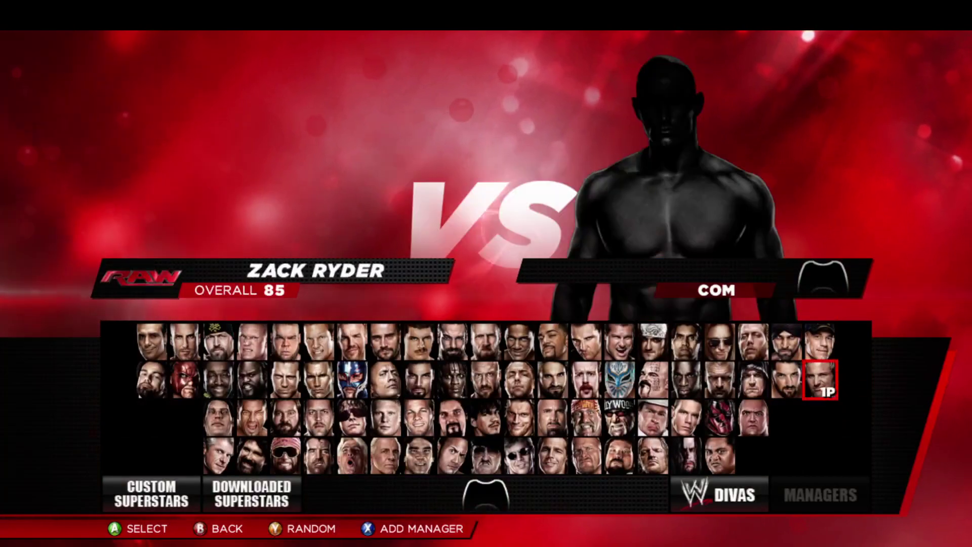
Step: Choose the injected Kevin Steen superstar as player one's wrestler on the selection screen
key("Left")
key("Left")
key("Left")
key("Left")
key("Left")
key("Left")
key("Left")
key("Left")
key("Left")
key("Left")
key("Left")
key("Left")
key("Left")
key("Left")
key("Left")
key("Left")
key("Left")
key("Down")
key("Down")
key("Down")
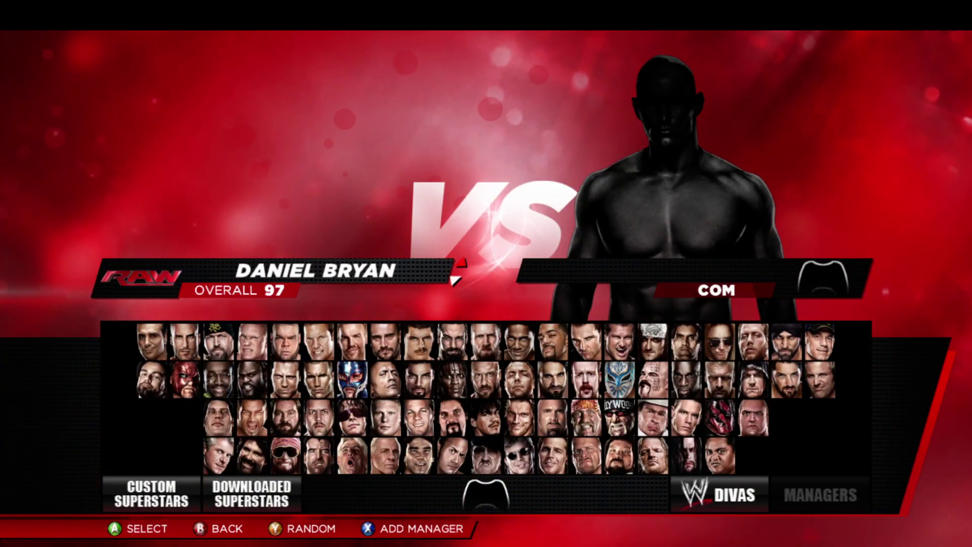
key("Return")
Step: Set player one's attire to Random and confirm the Kevin Steen superstar for the match
key("Right")
key("Right")
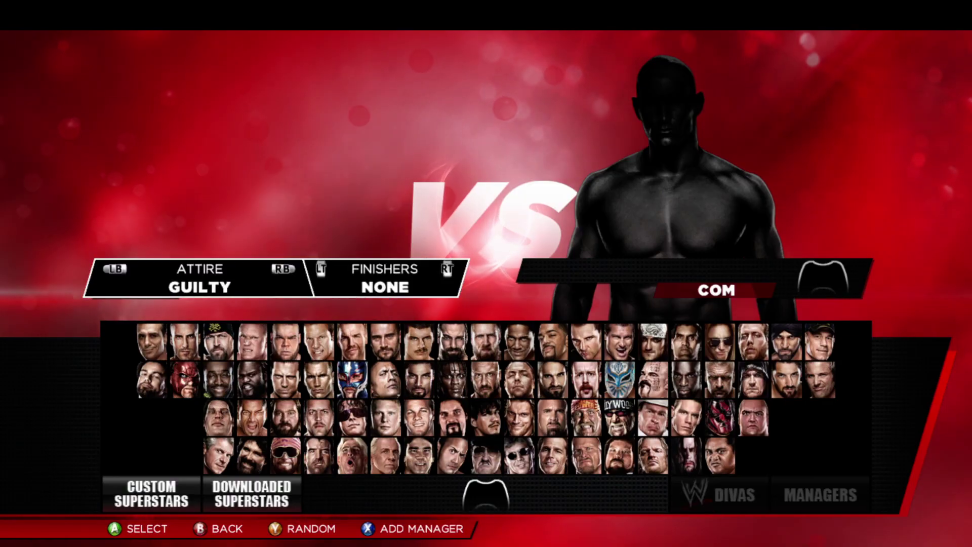
key("Right")
key("Right")
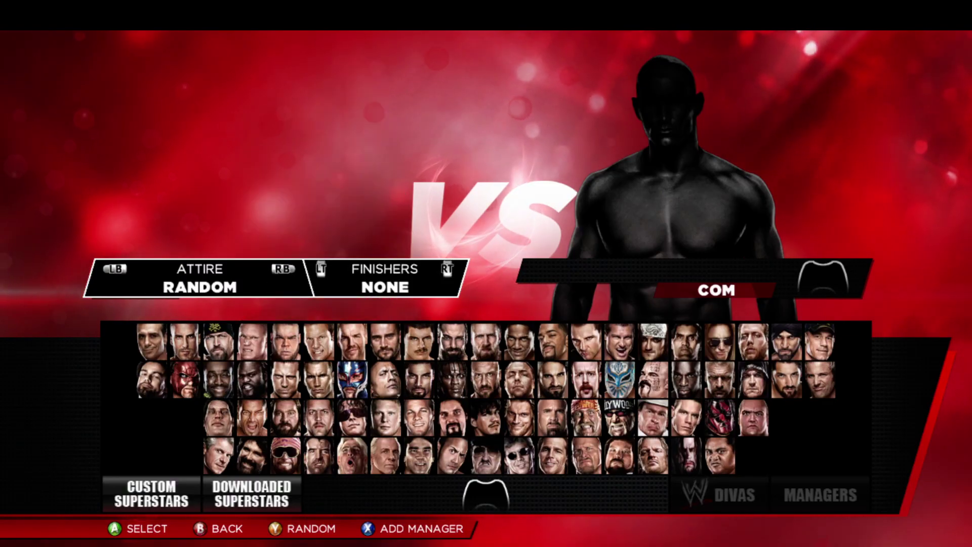
key("Left")
key("Right")
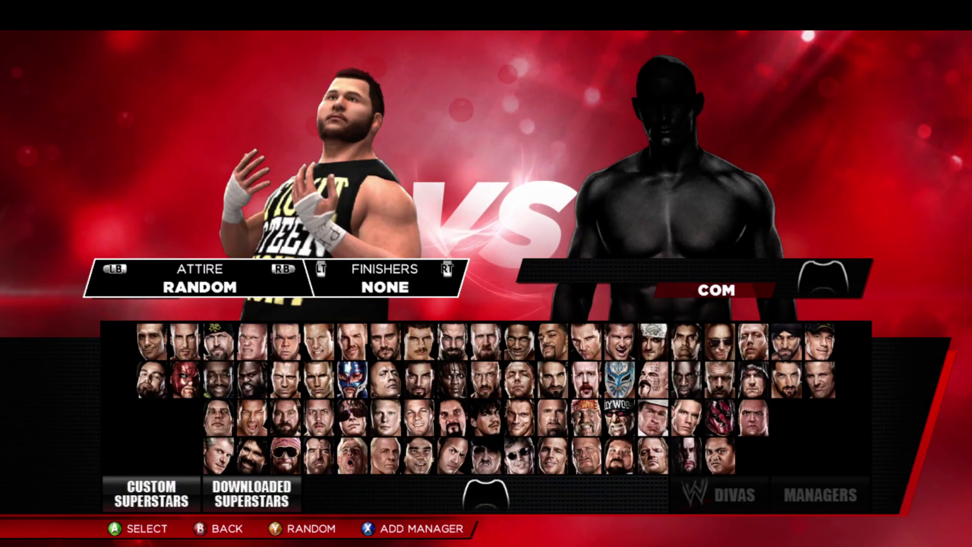
key("Return")
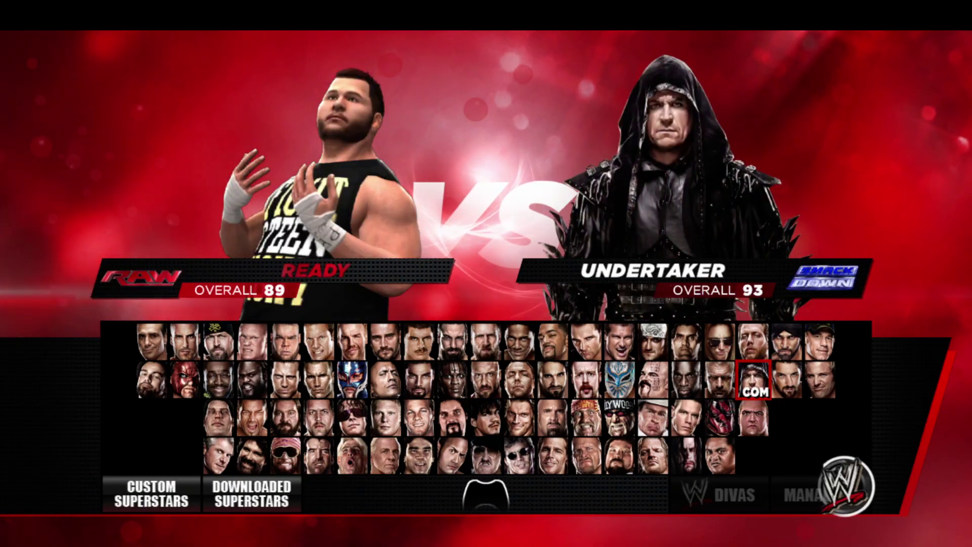